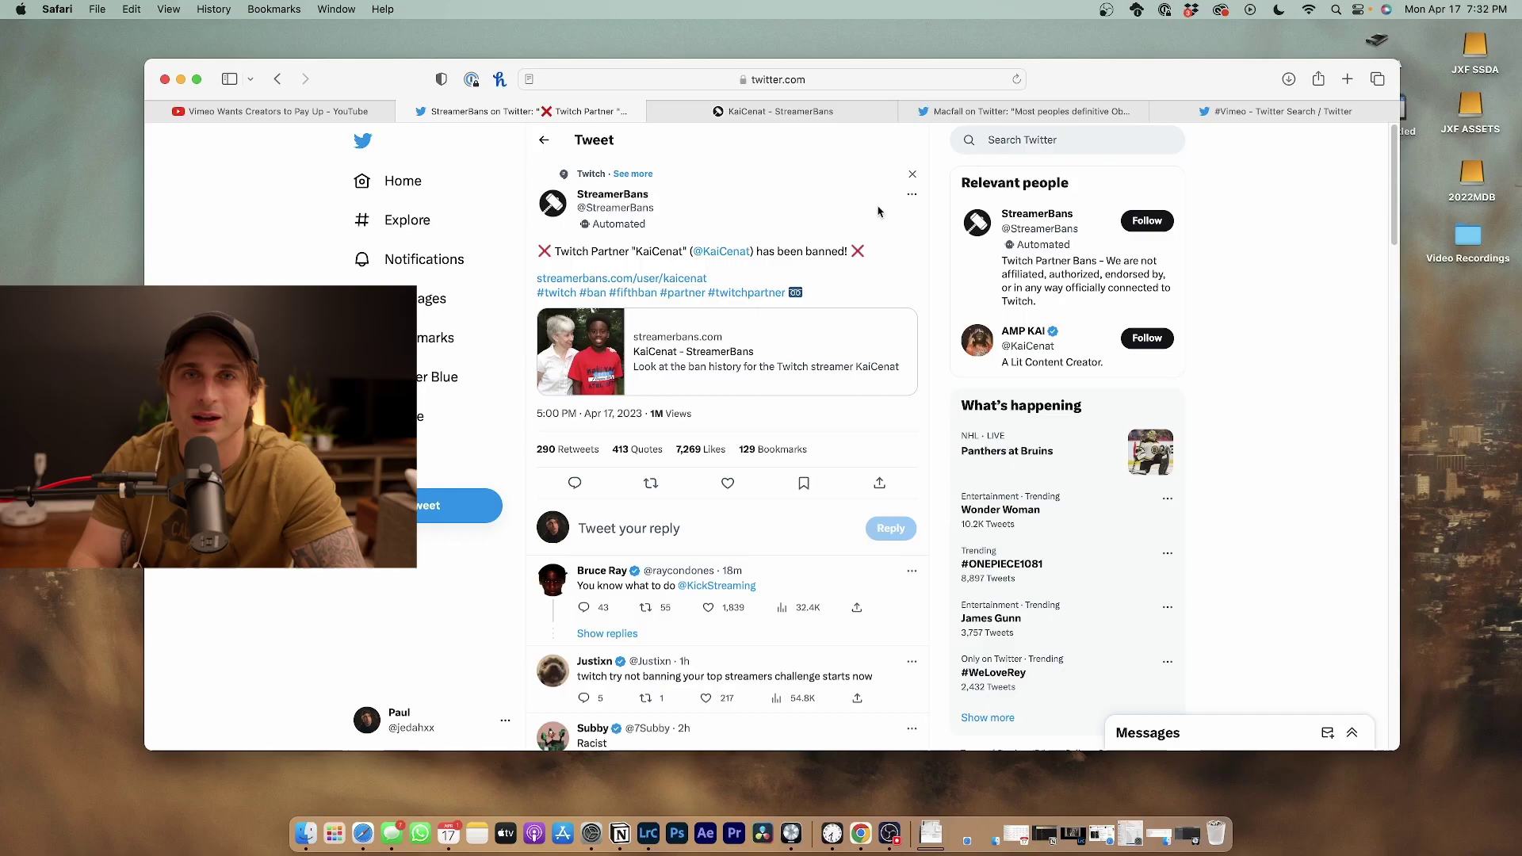
# Review KaiCenat's five-ban history on the StreamerBans page, including the last and longest bans.
pyautogui.click(778, 111)
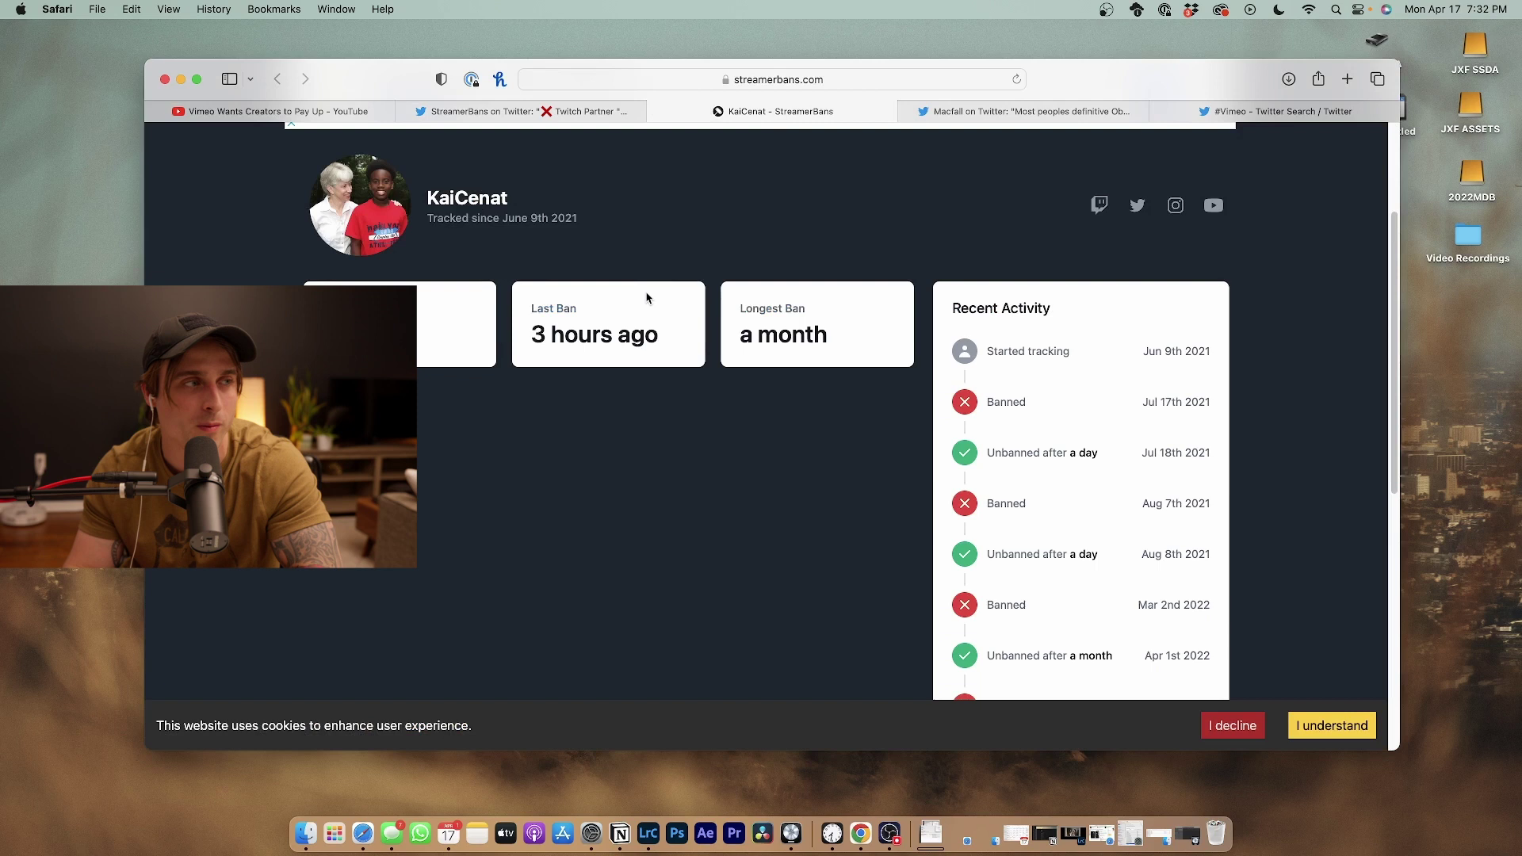
pyautogui.moveTo(611, 417); pyautogui.dragTo(613, 416)
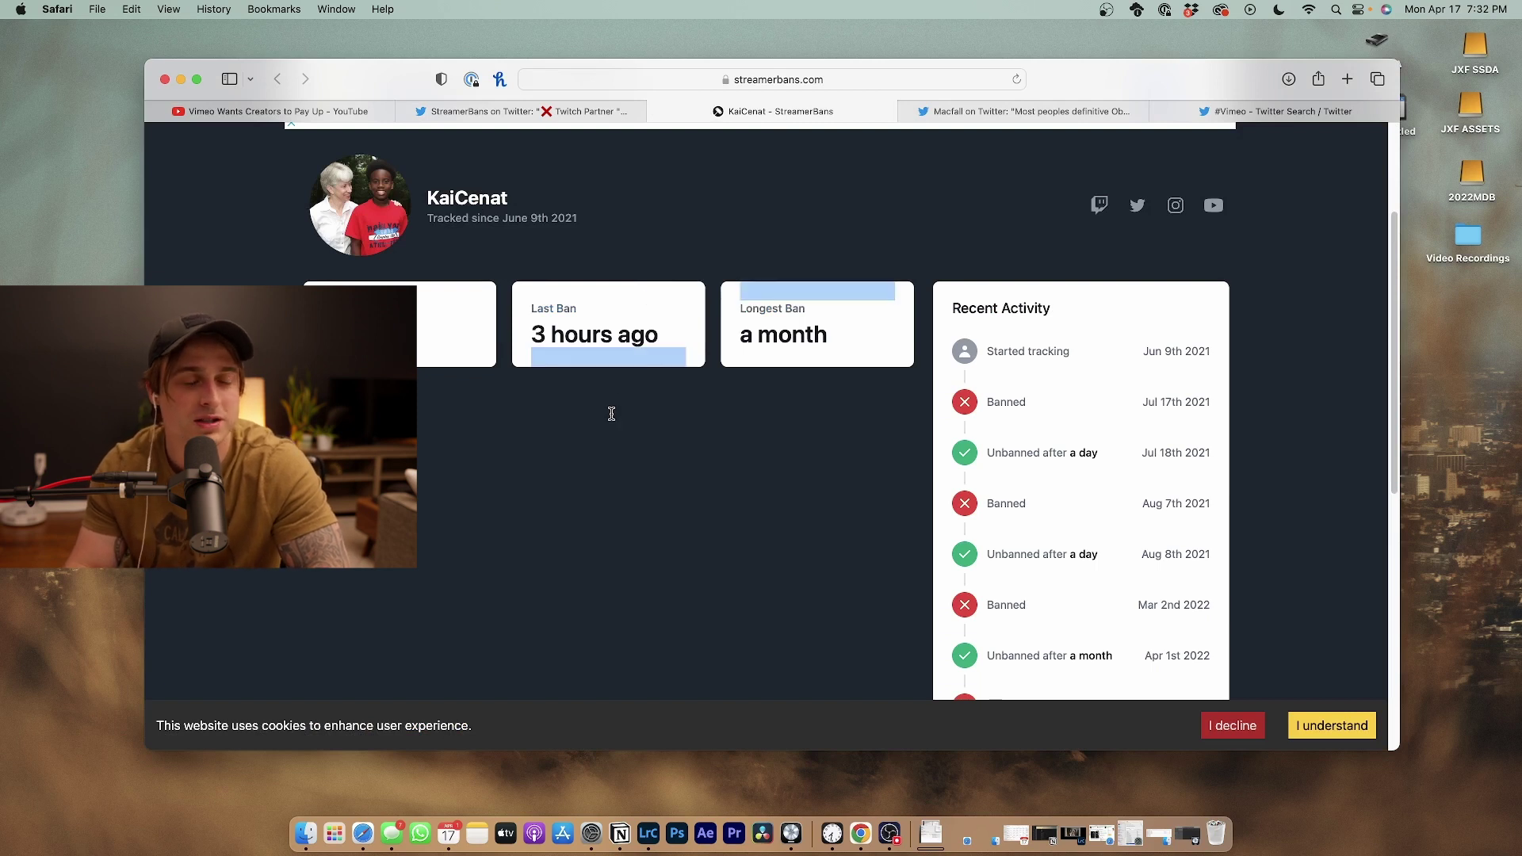
pyautogui.click(447, 422)
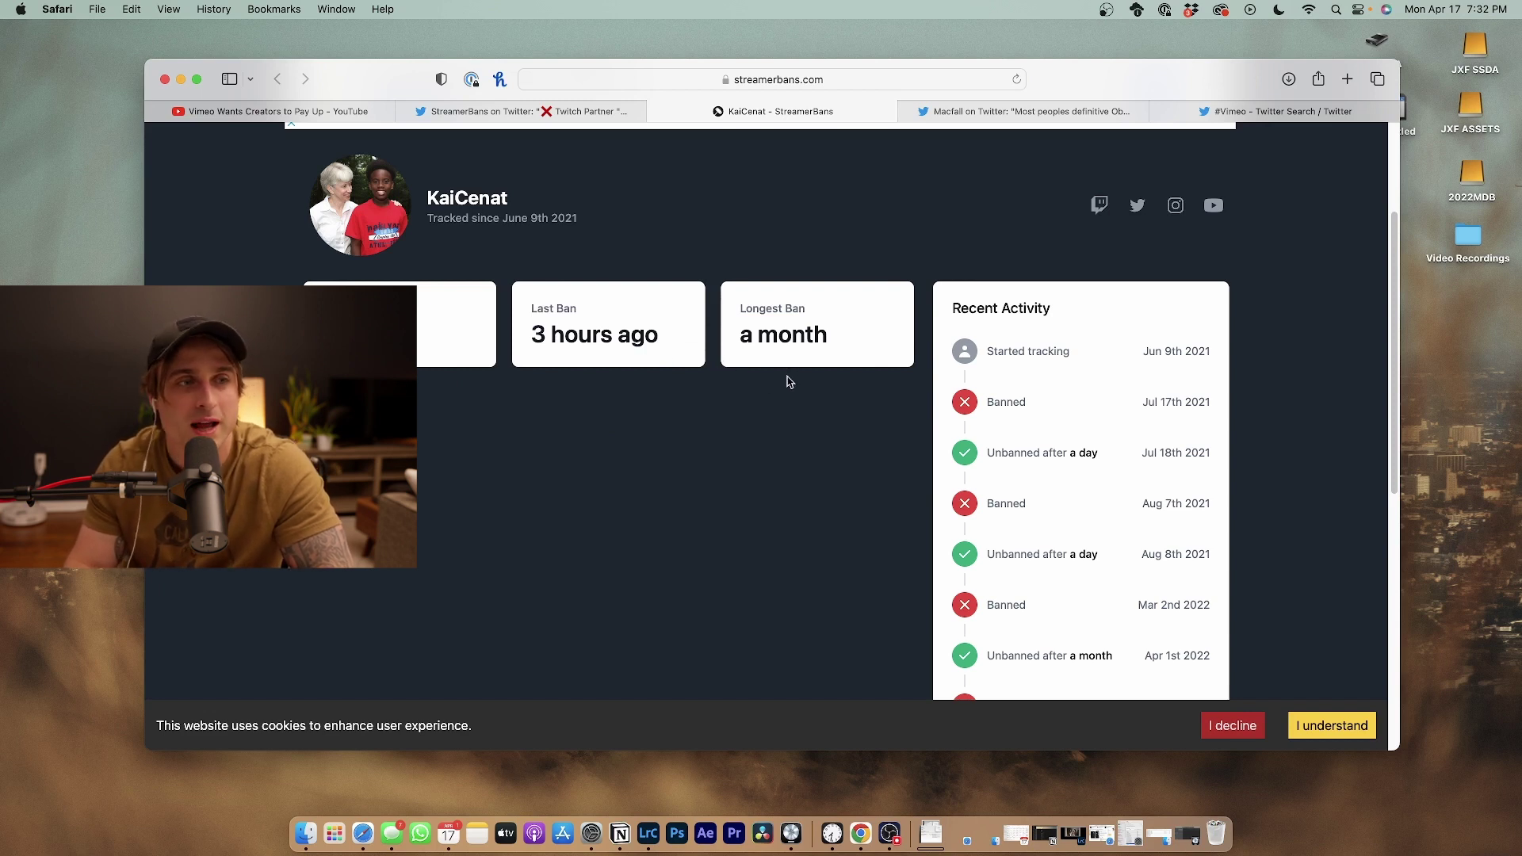
pyautogui.scroll(-3, 1085, 483)
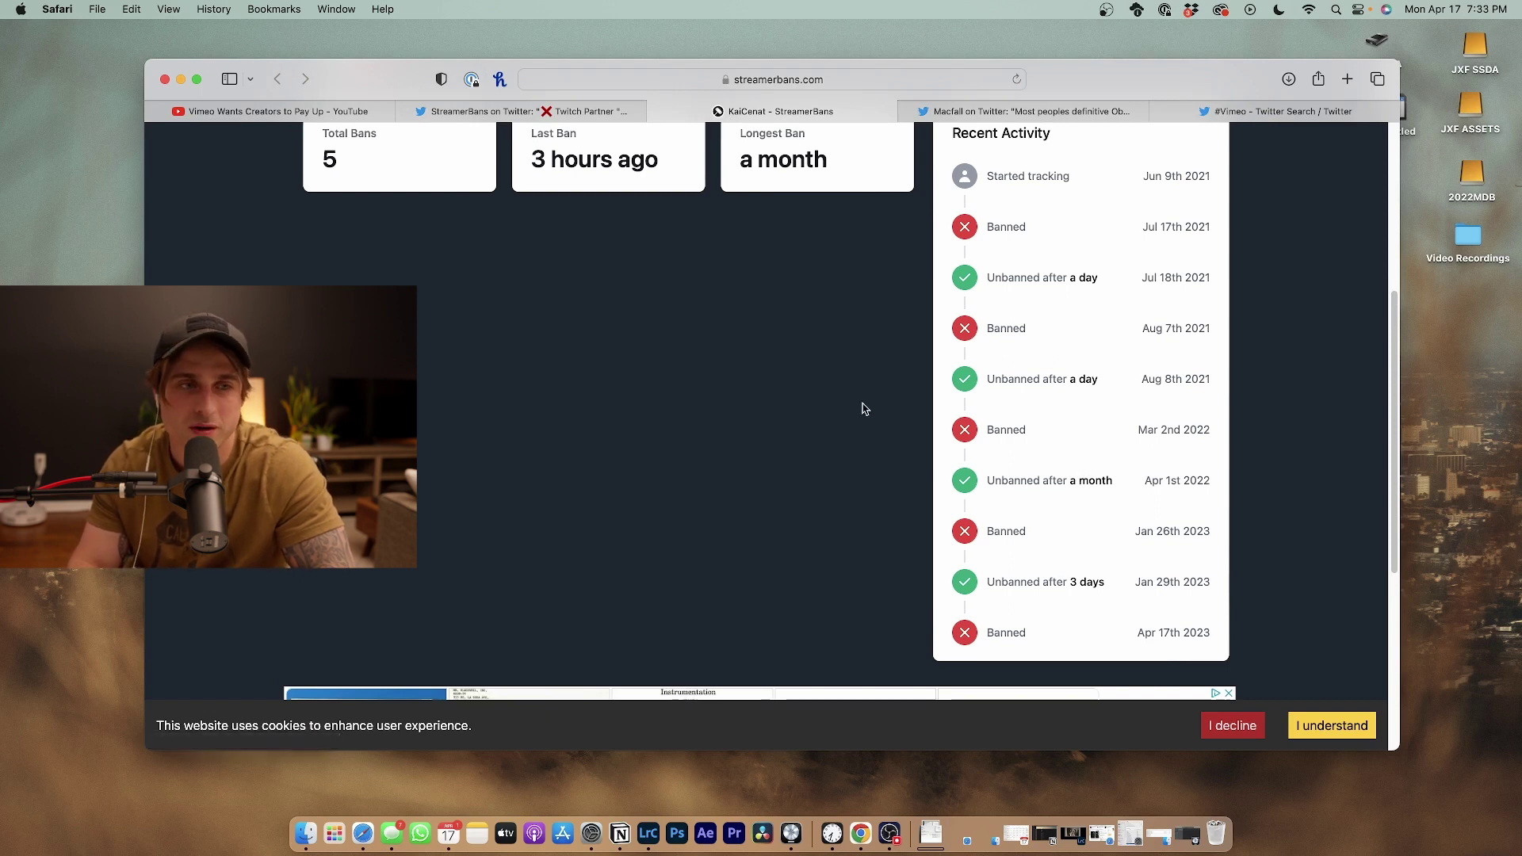
pyautogui.scroll(2, 881, 436)
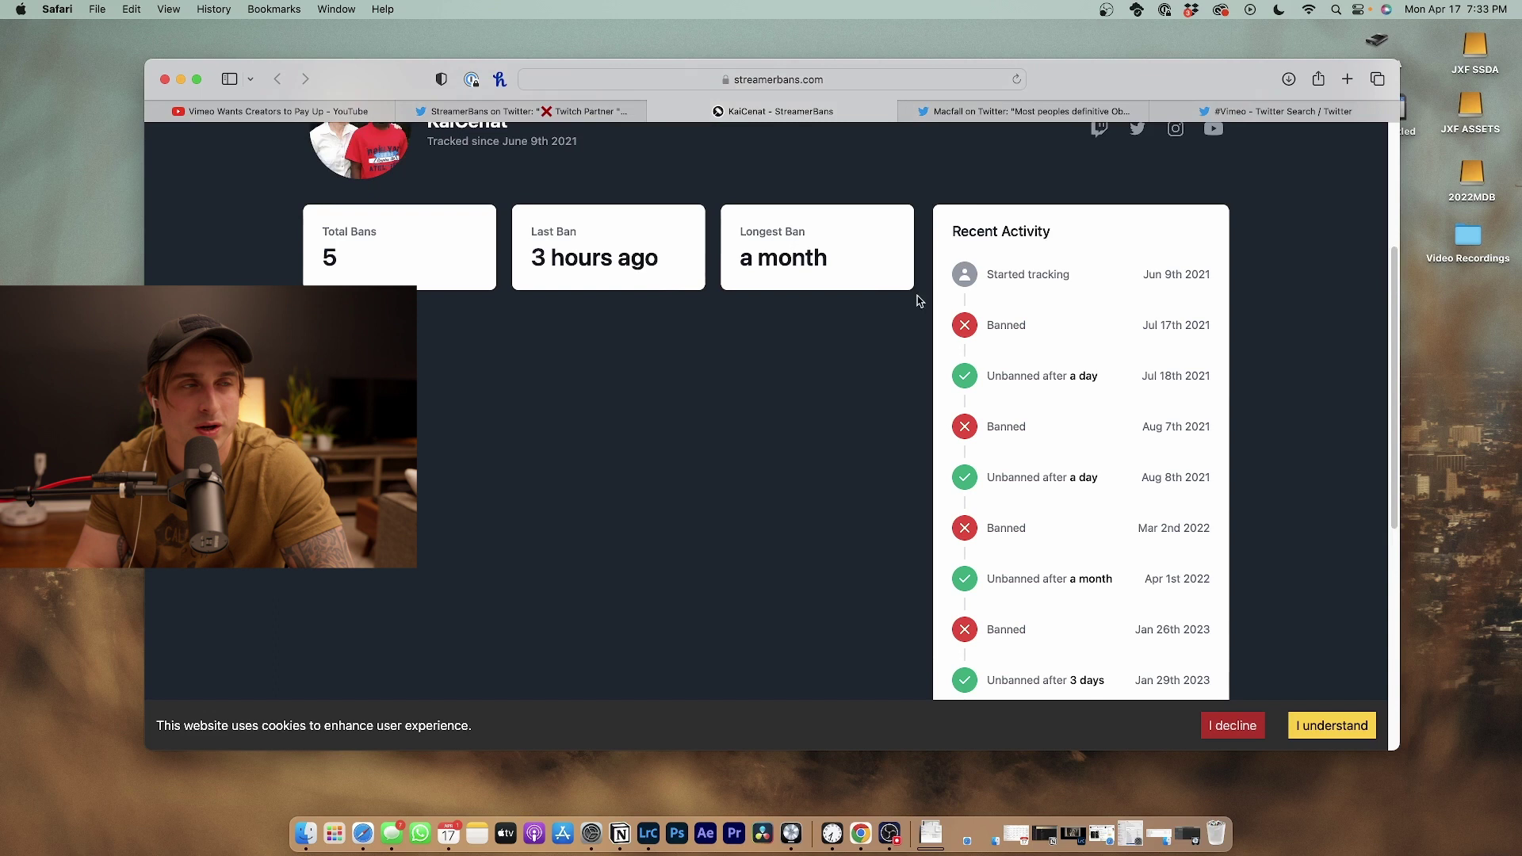
# Return to the StreamerBans tweet and open AMP KAI's Twitter profile in a new tab.
pyautogui.click(630, 114)
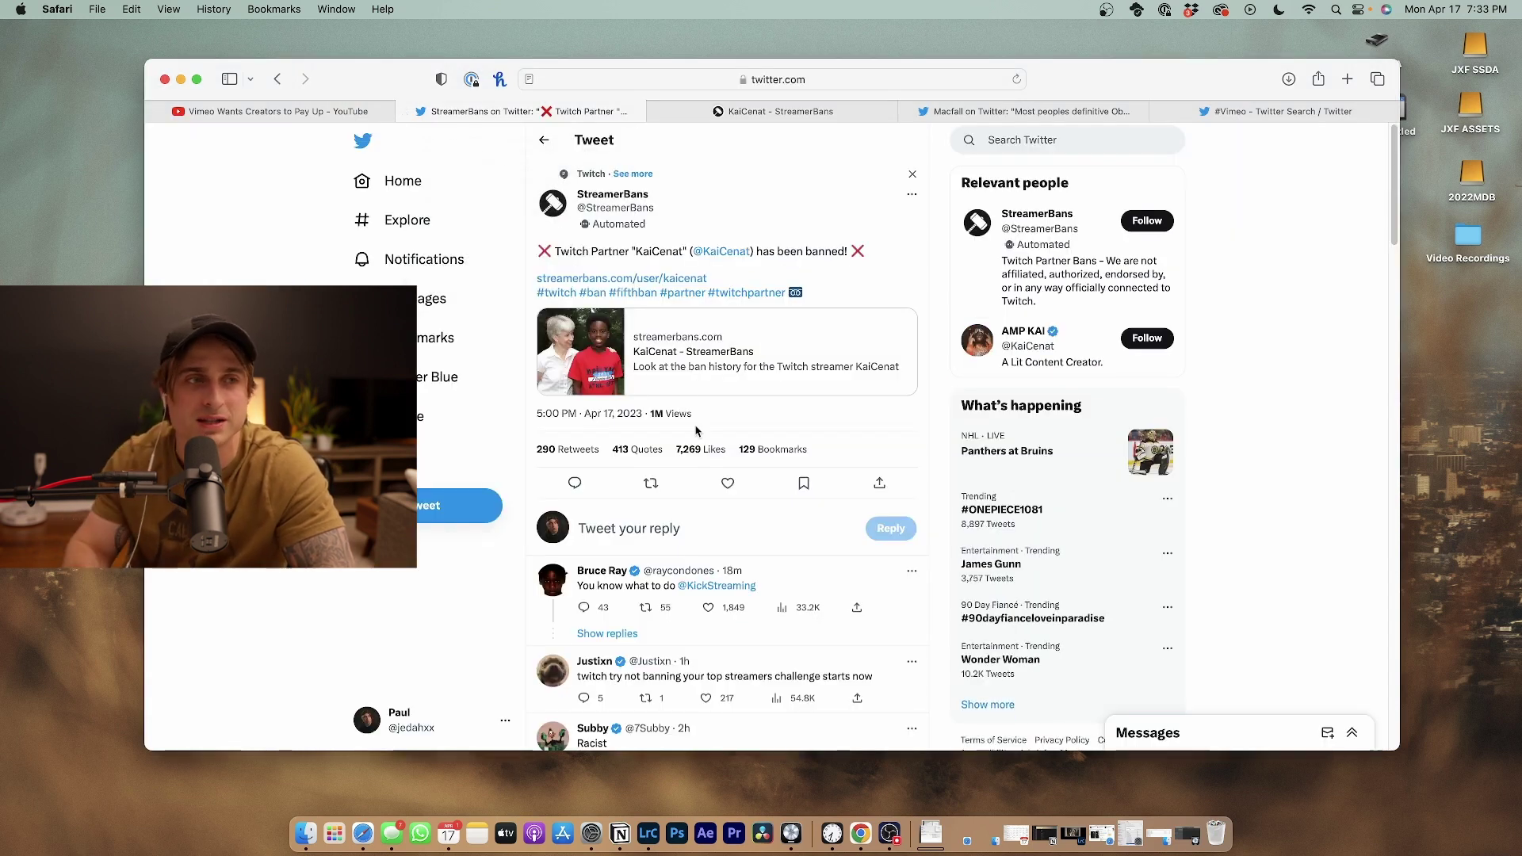
pyautogui.rightClick(1017, 336)
pyautogui.click(547, 81)
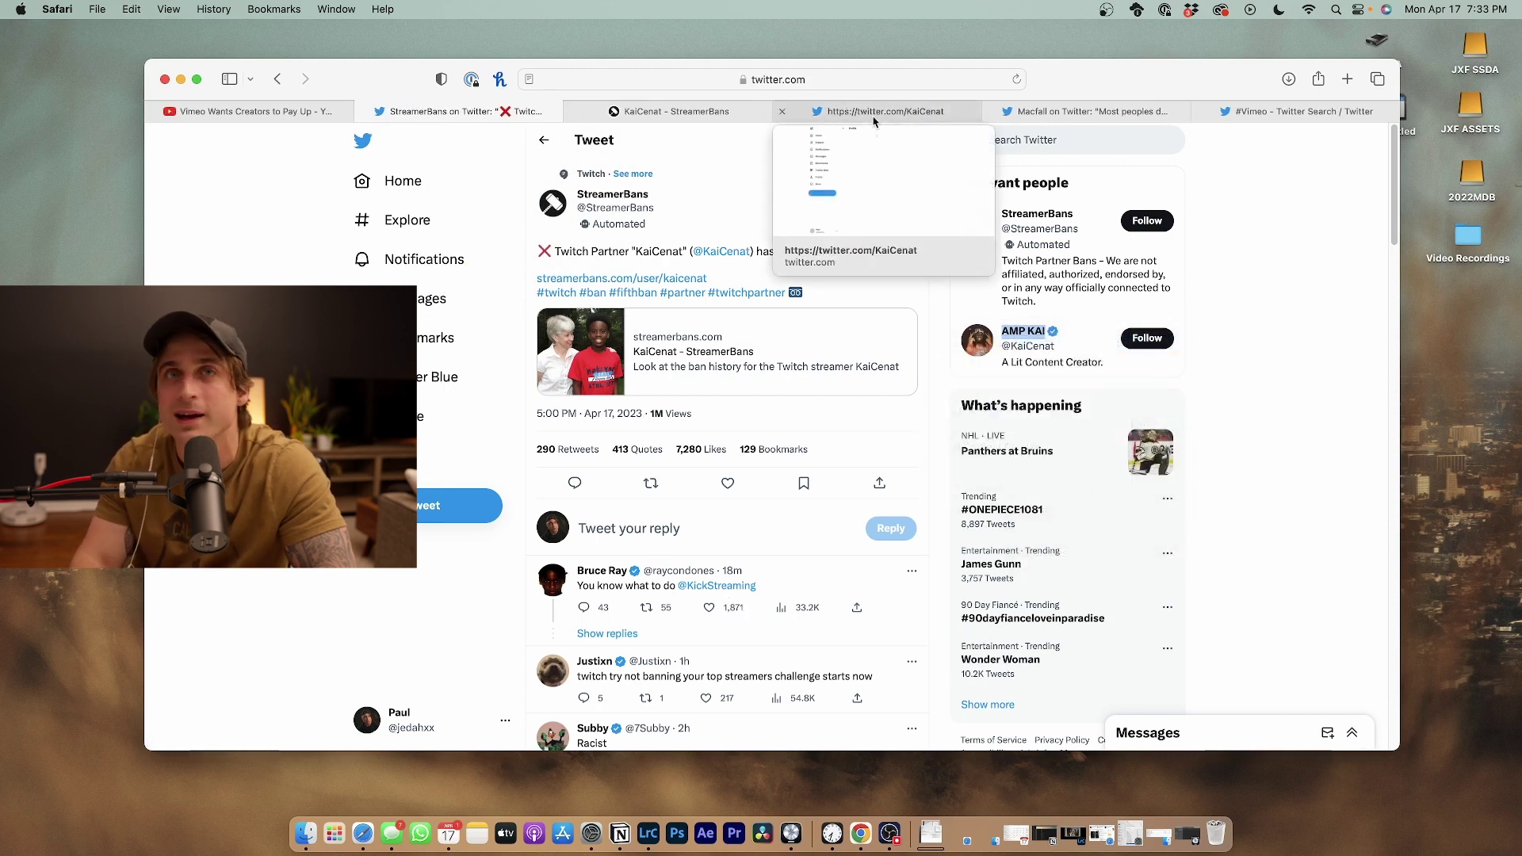
# Browse the replies under KaiCenat's 'BANNED' tweet and enlarge TUNDRA MOTOR's 'Meanwhile on Twitch' screenshot.
pyautogui.click(890, 112)
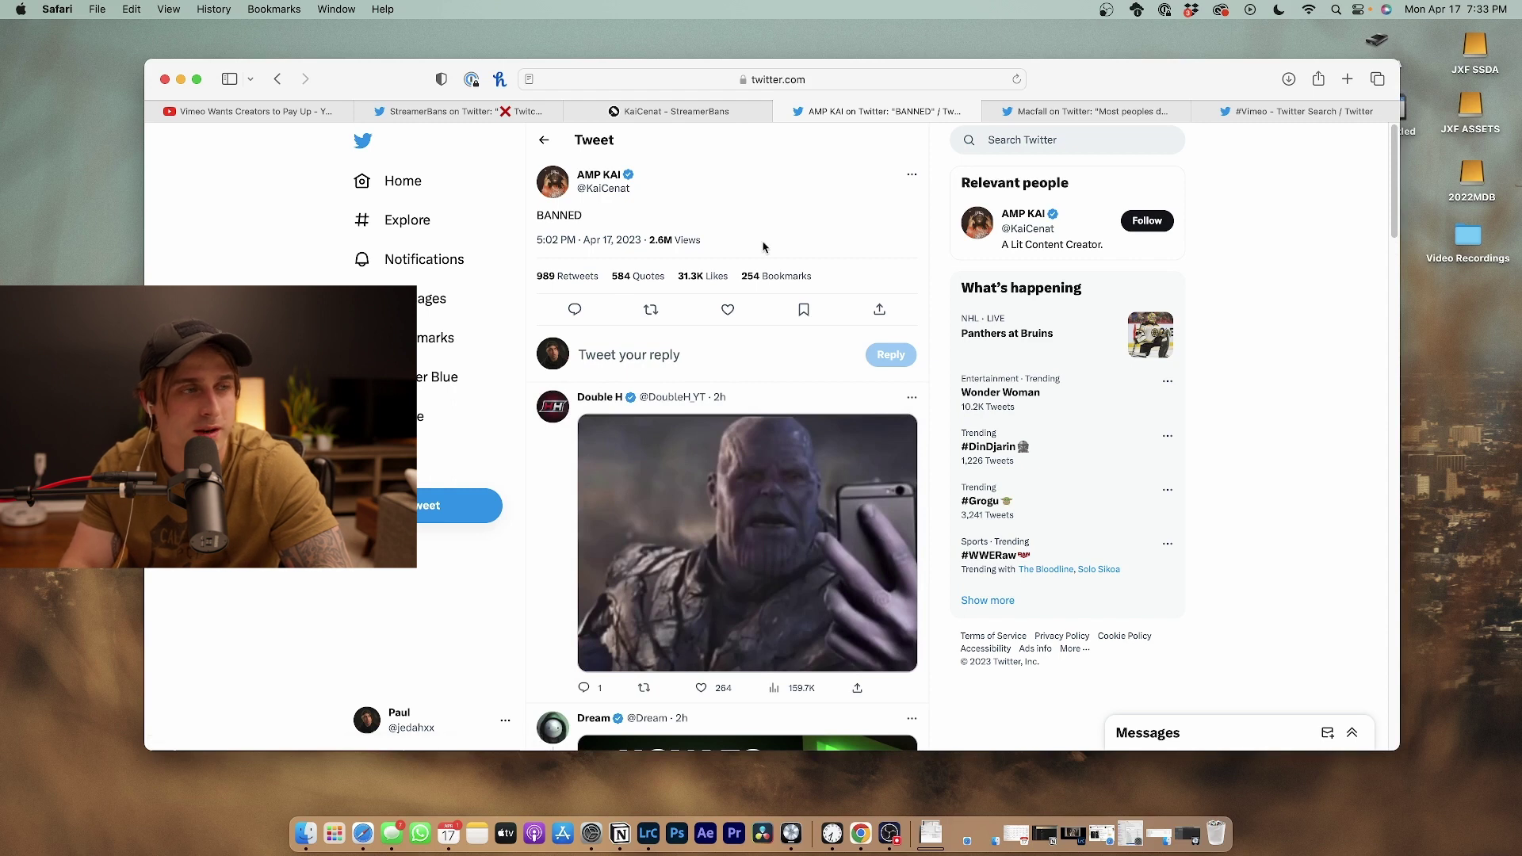
pyautogui.scroll(-4, 761, 346)
pyautogui.scroll(1, 750, 342)
pyautogui.scroll(-3, 751, 342)
pyautogui.scroll(-3, 737, 350)
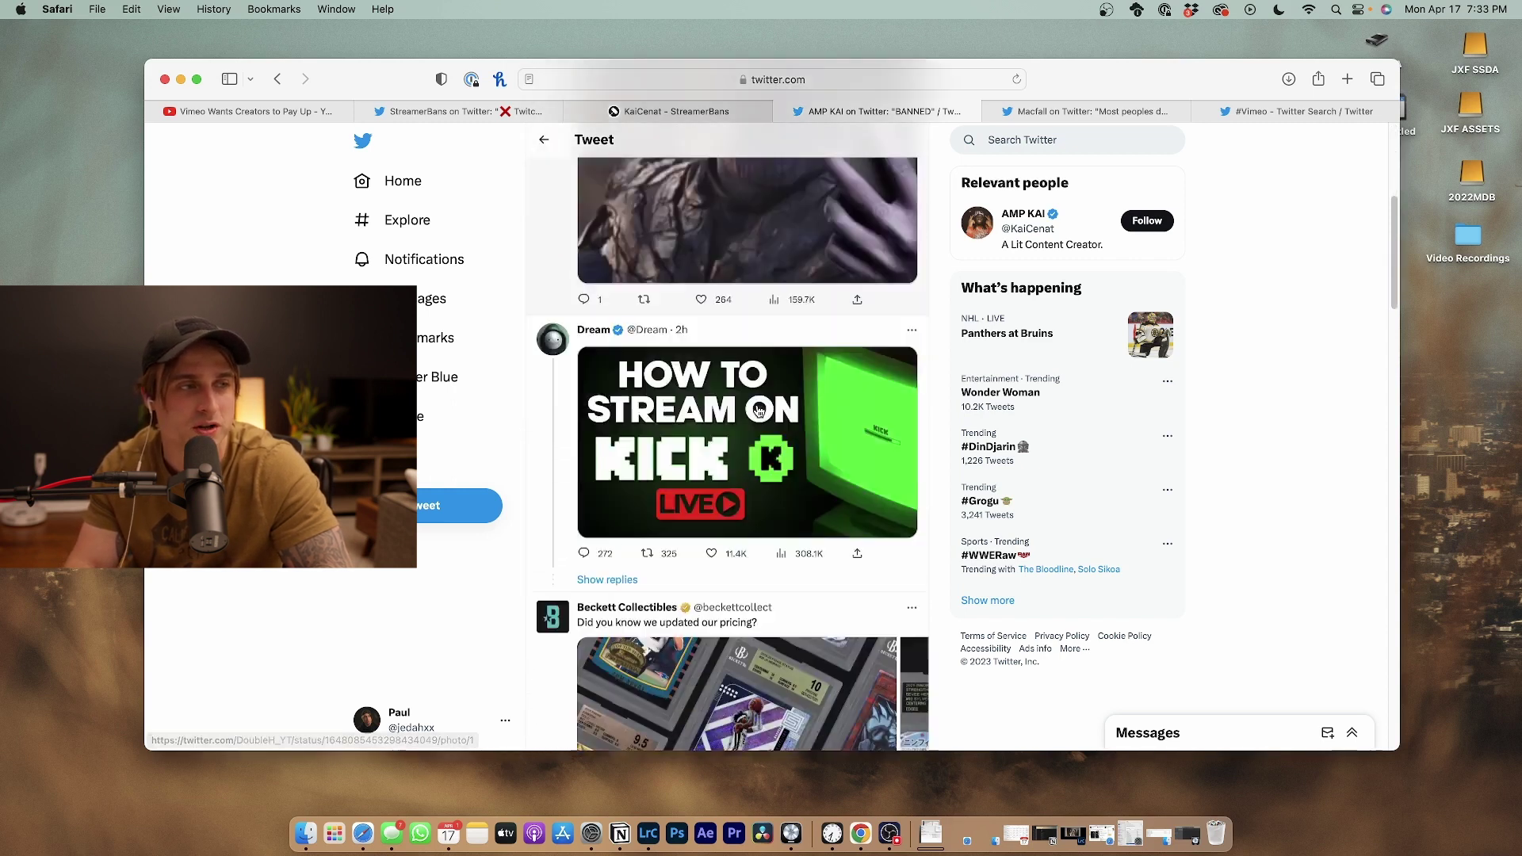
pyautogui.scroll(-3, 713, 362)
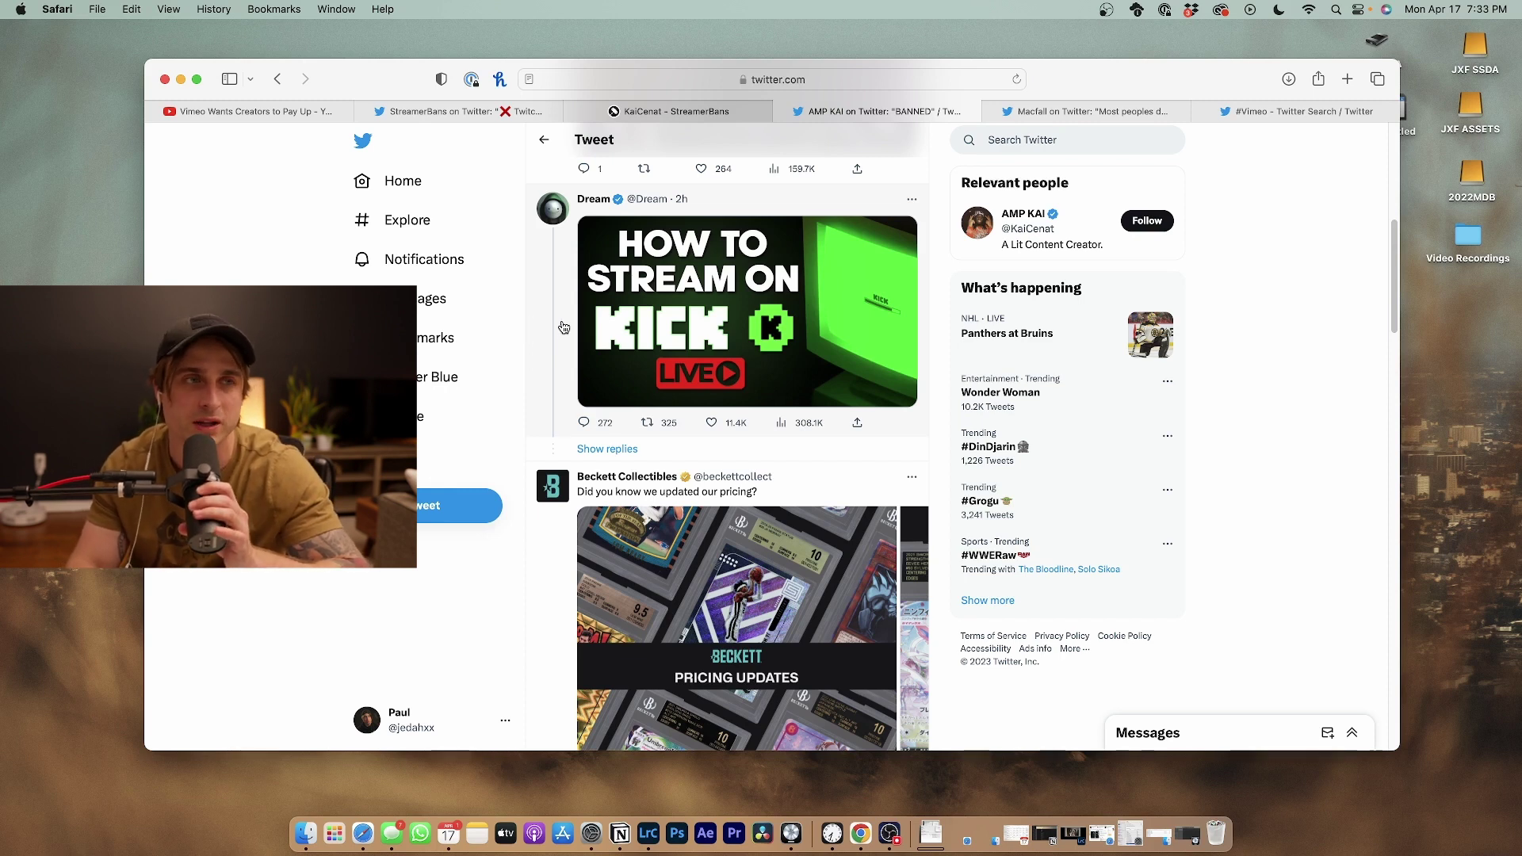
pyautogui.scroll(-2, 561, 328)
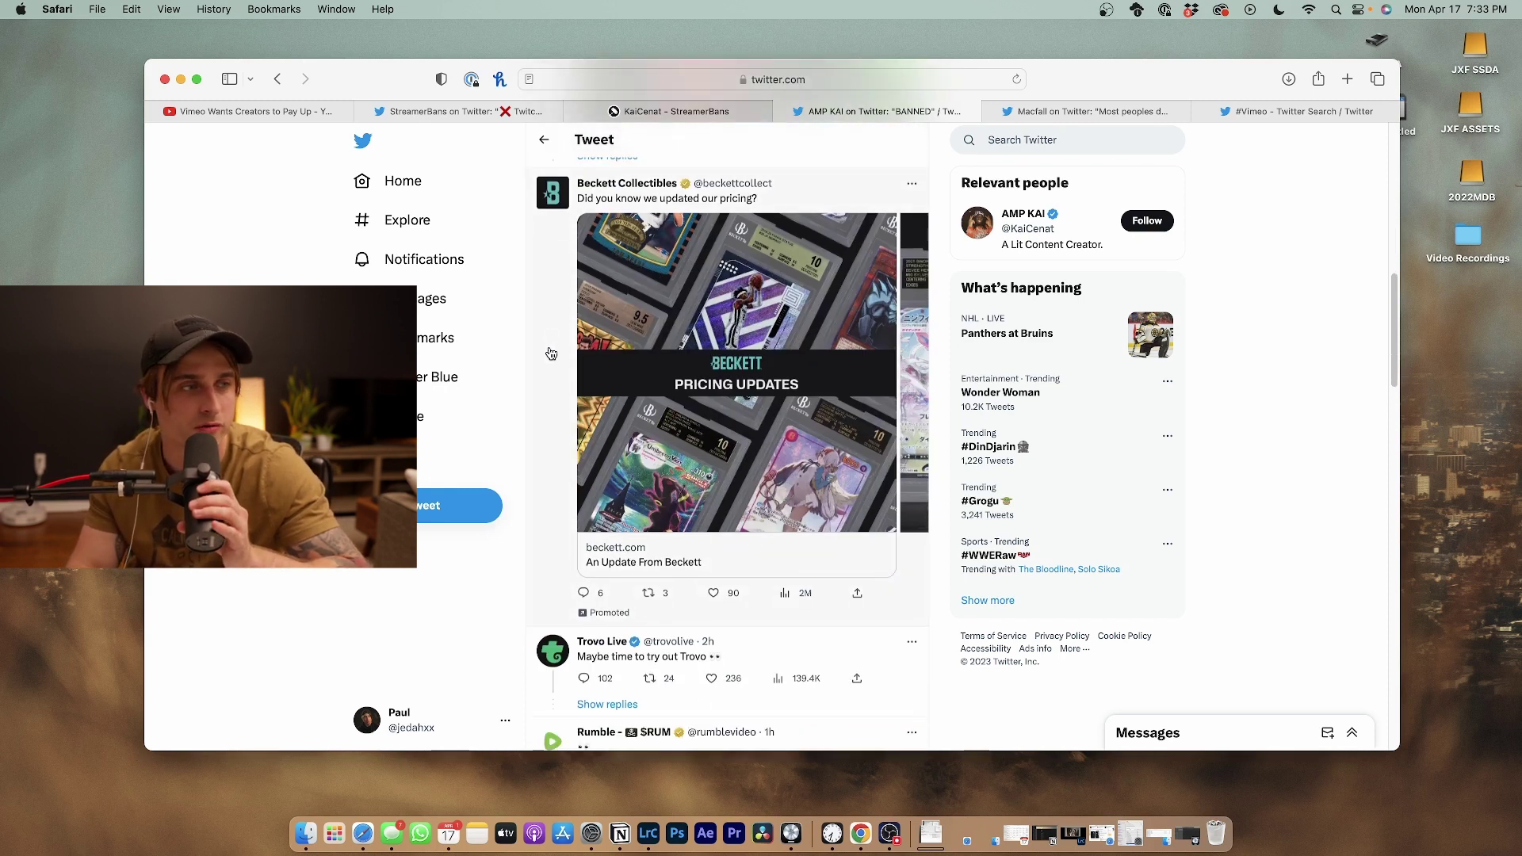
pyautogui.scroll(-2, 549, 353)
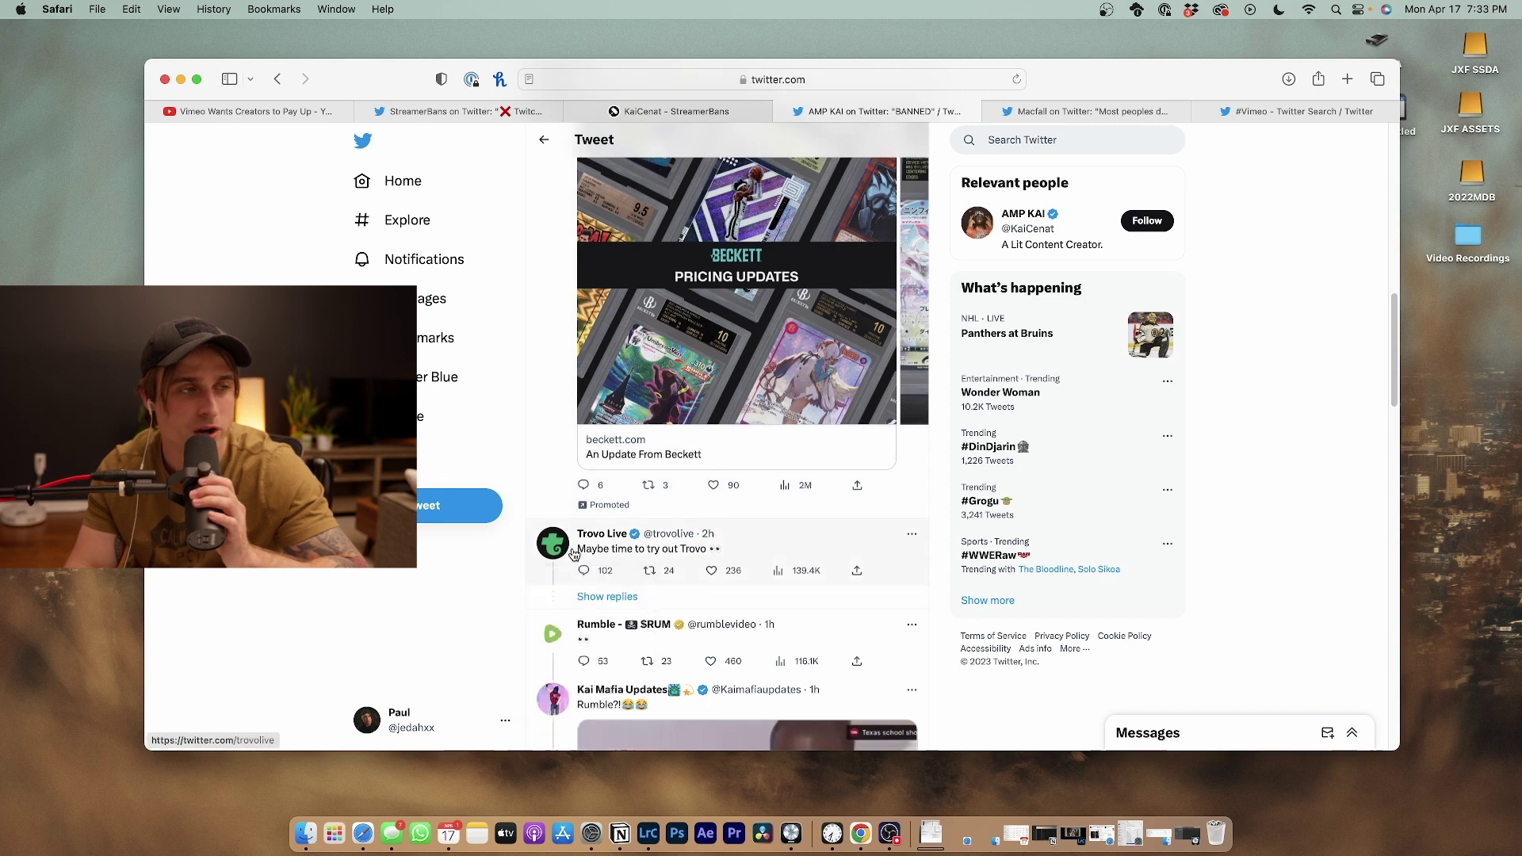
pyautogui.scroll(-3, 574, 453)
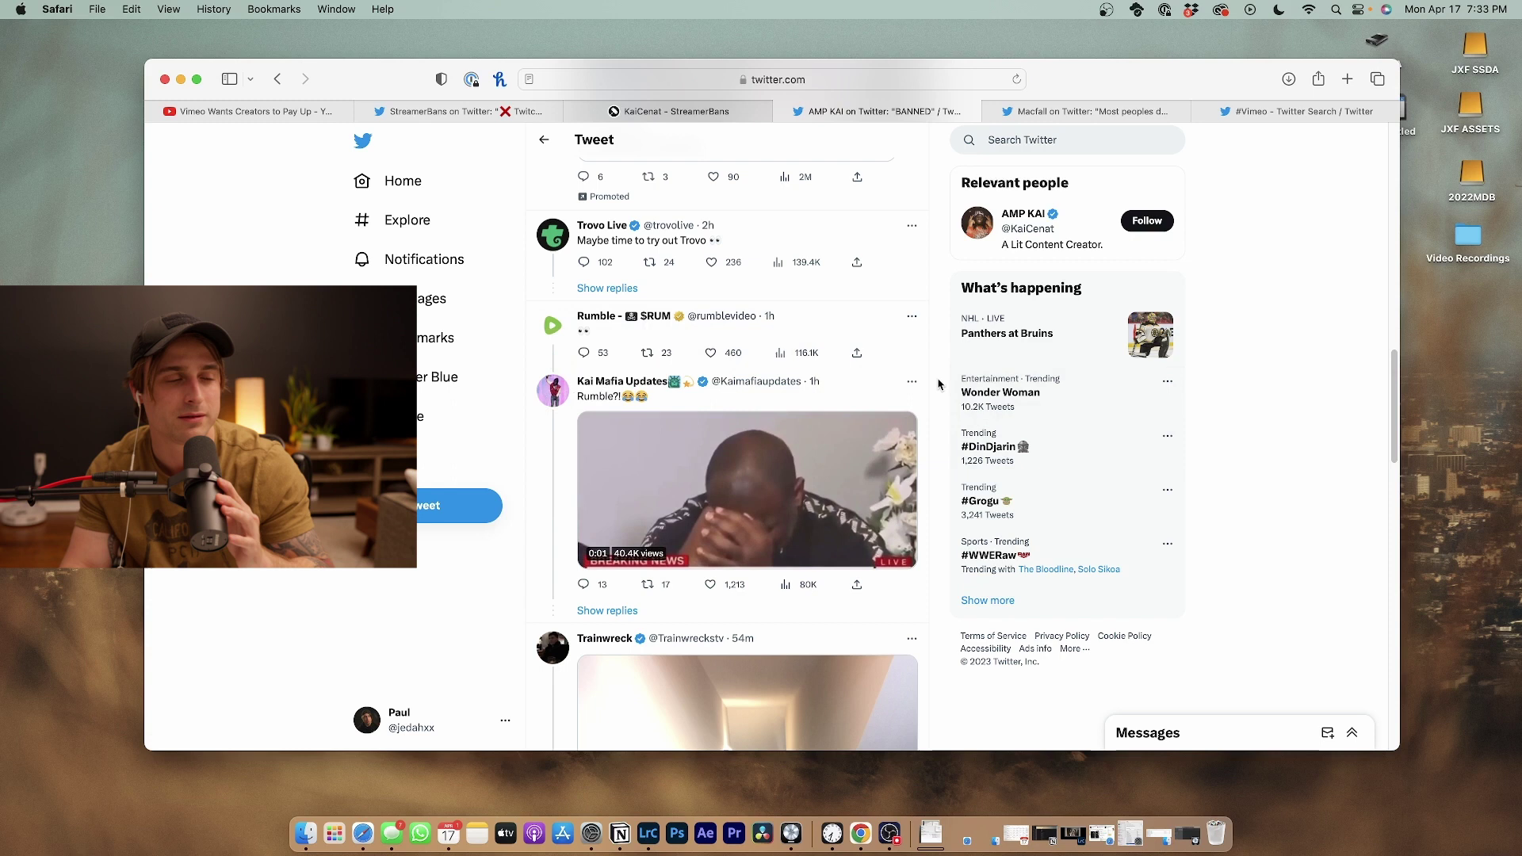
pyautogui.scroll(-1, 939, 383)
pyautogui.scroll(-3, 938, 383)
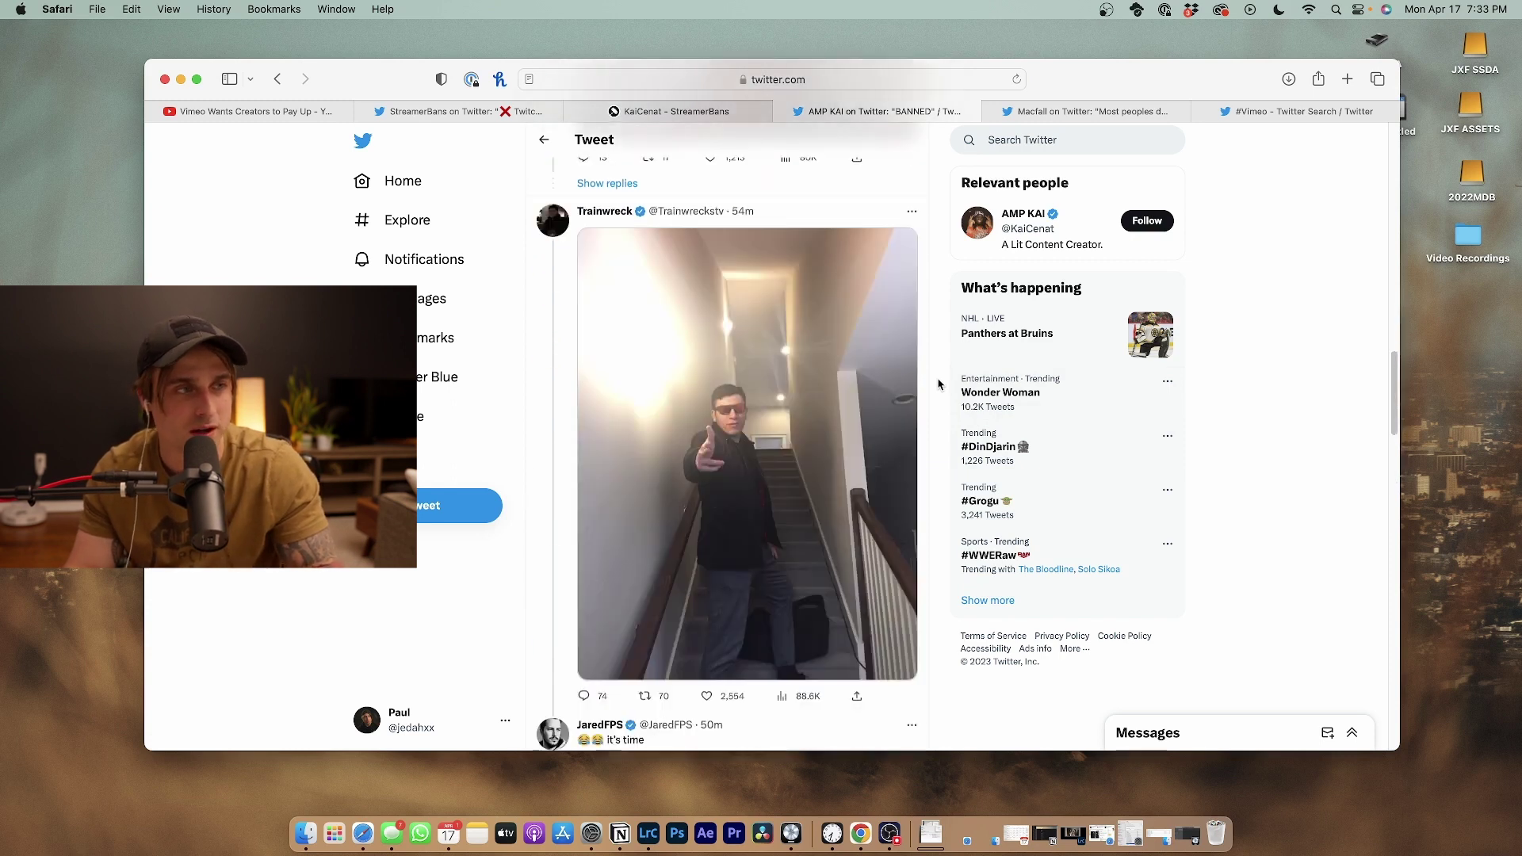
pyautogui.scroll(-3, 756, 362)
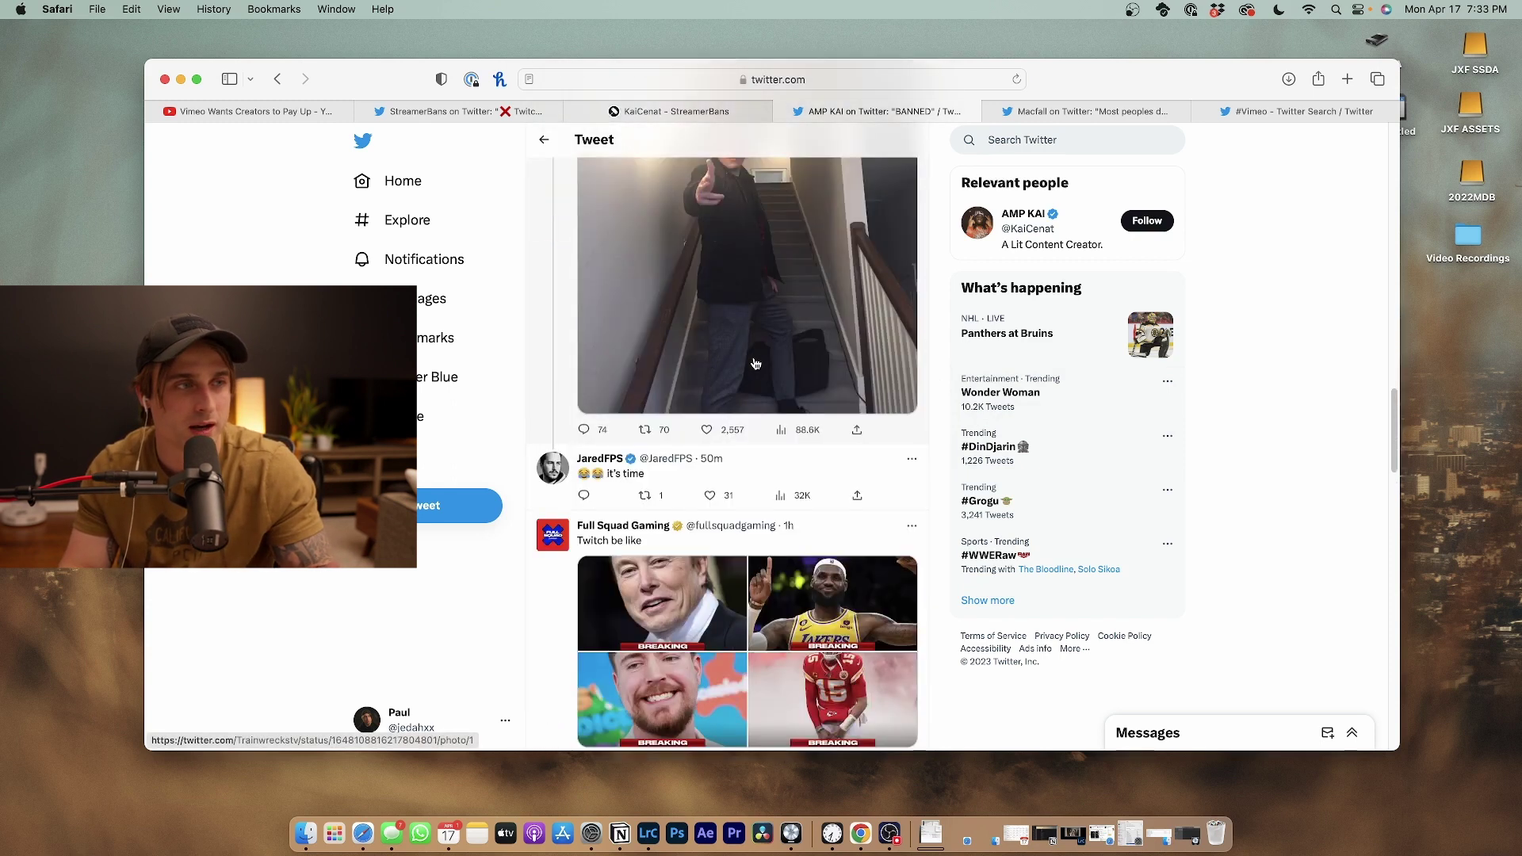
pyautogui.scroll(-2, 607, 447)
pyautogui.scroll(-3, 582, 435)
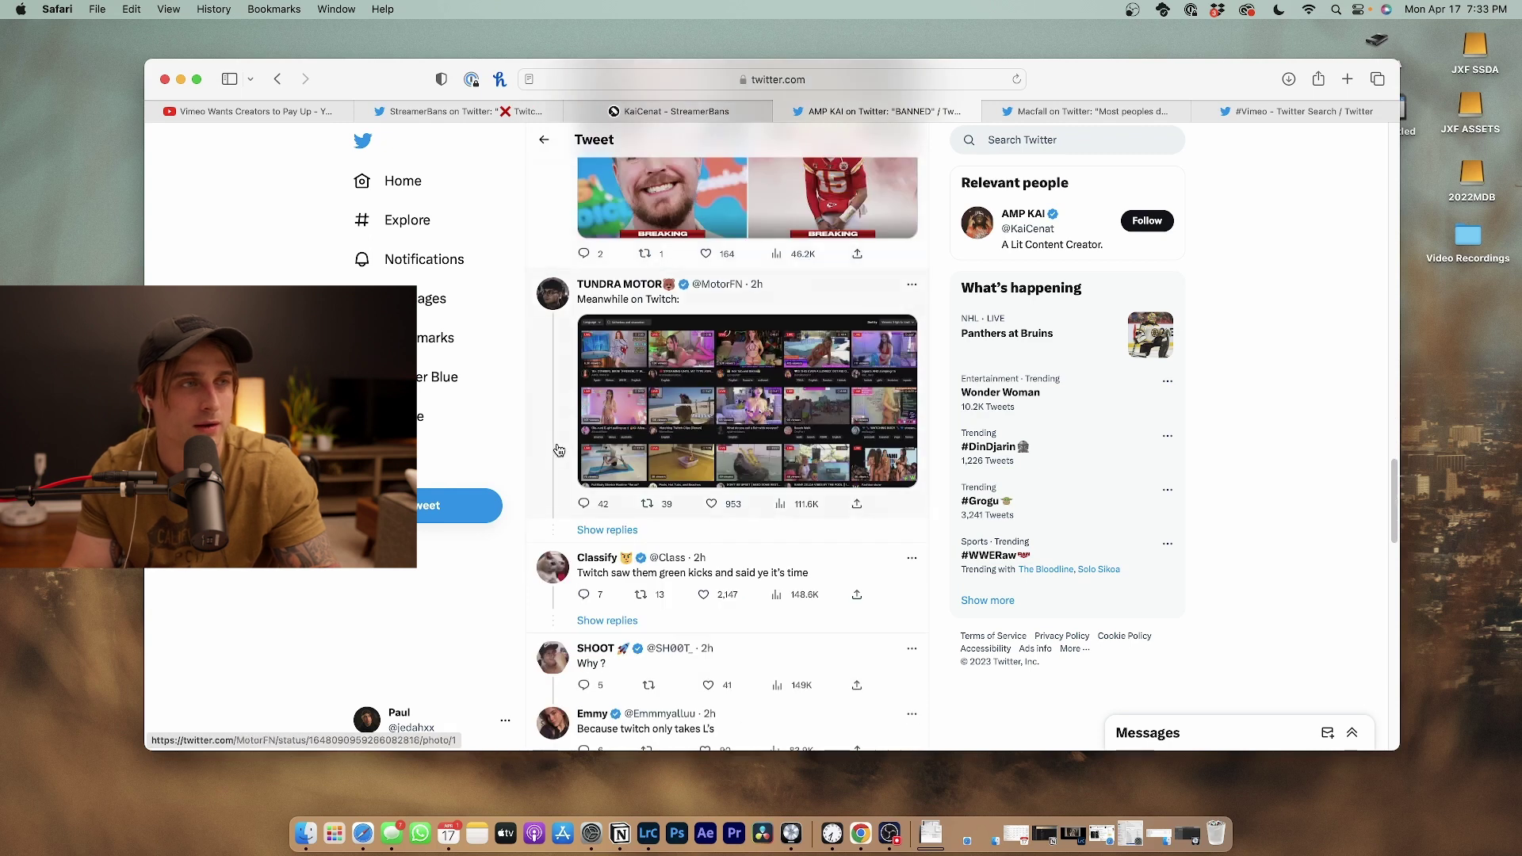
pyautogui.click(648, 413)
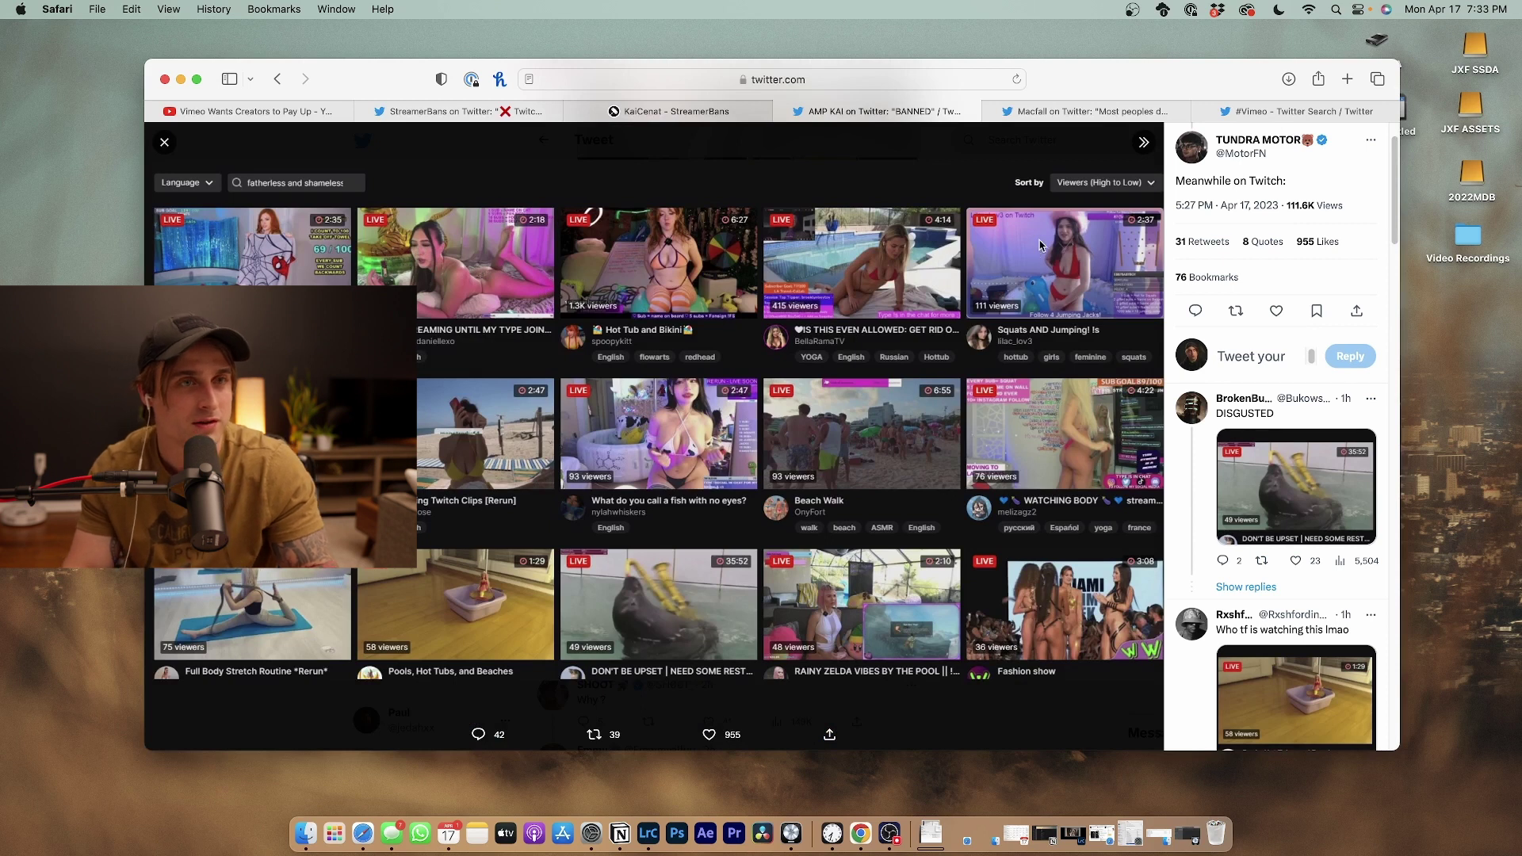
# Close the enlarged screenshot and return to the 'BANNED' reply thread, down to mosh's shoes reply.
pyautogui.click(166, 143)
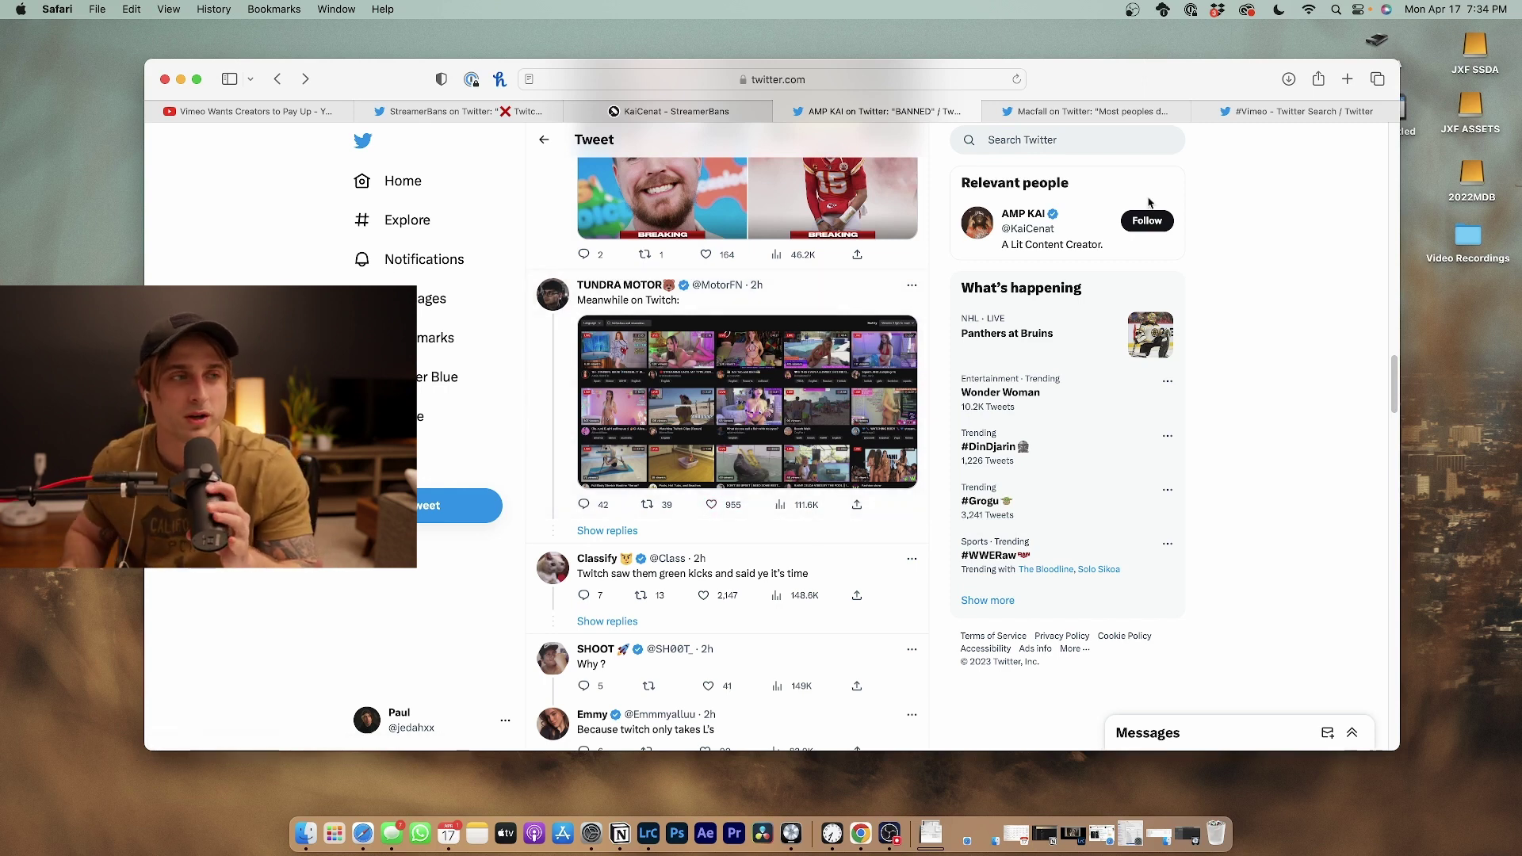
pyautogui.scroll(-2, 1175, 261)
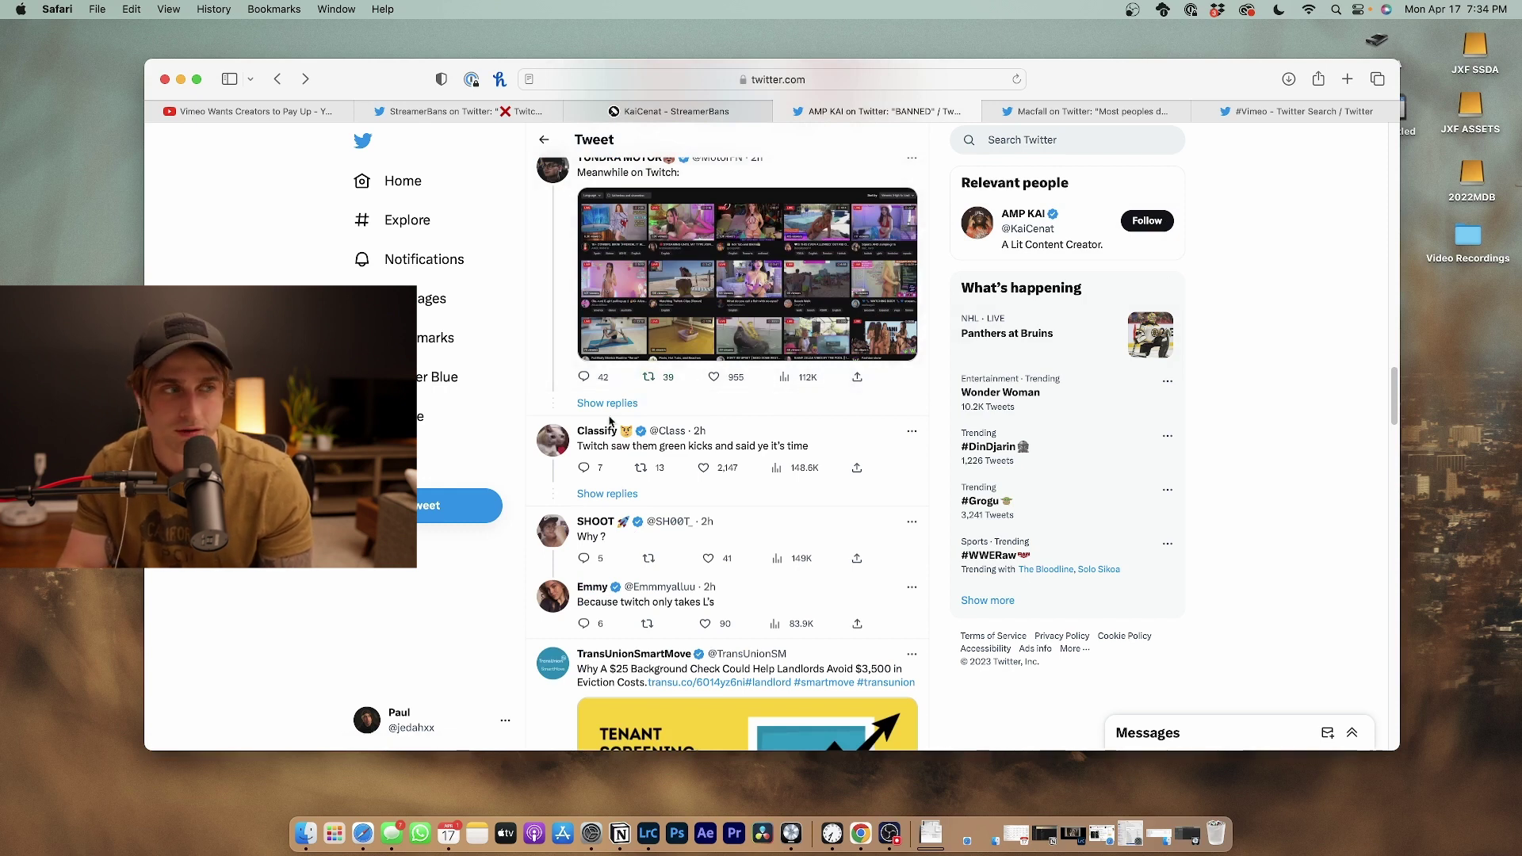
pyautogui.scroll(-3, 521, 404)
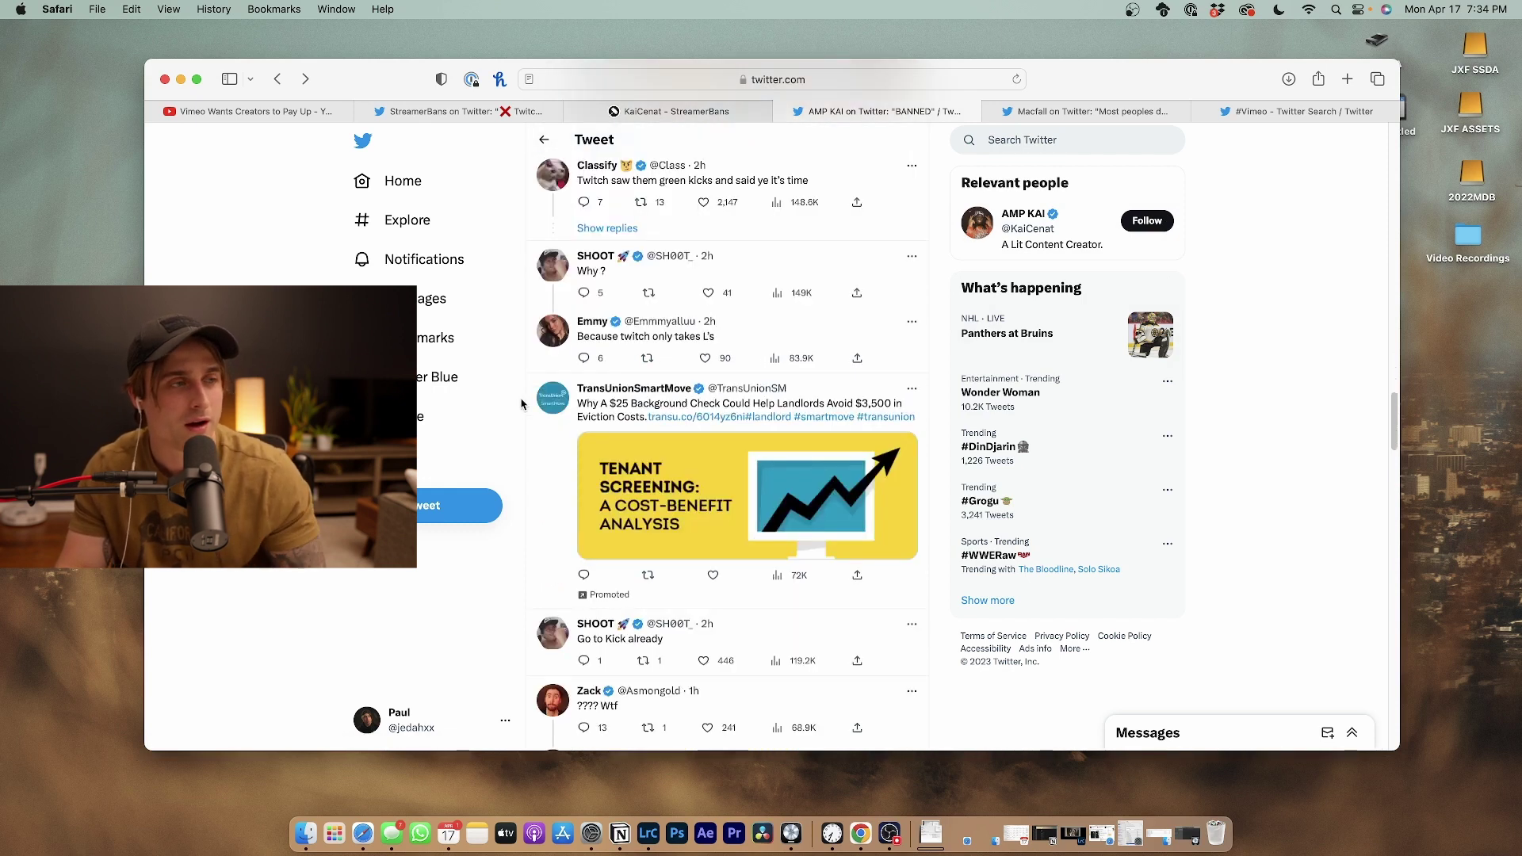
pyautogui.scroll(-1, 521, 402)
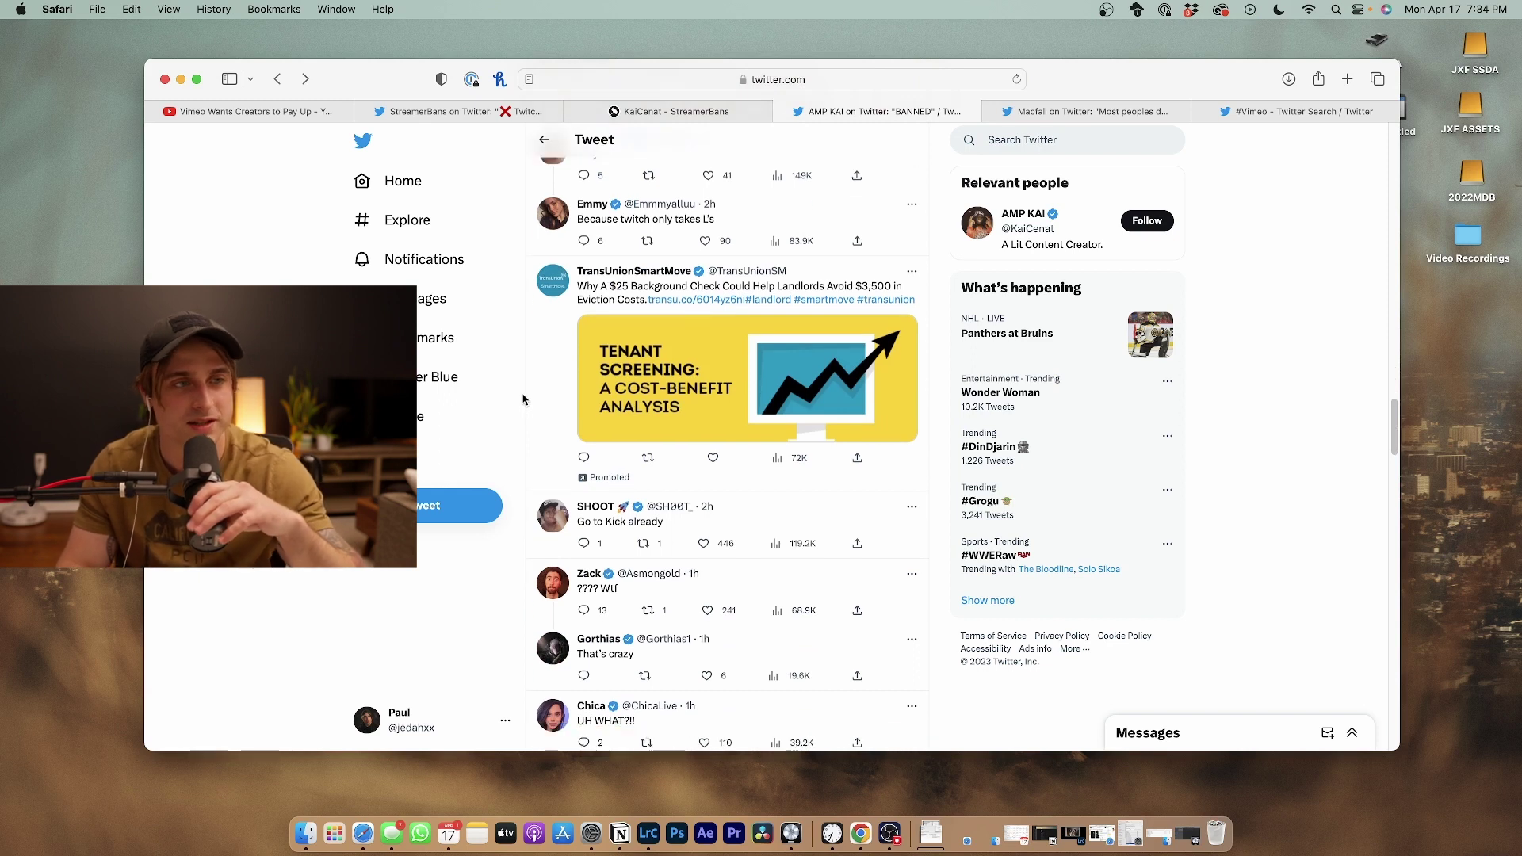
pyautogui.scroll(-2, 522, 399)
pyautogui.scroll(-2, 523, 398)
pyautogui.scroll(-1, 520, 408)
pyautogui.scroll(-2, 524, 398)
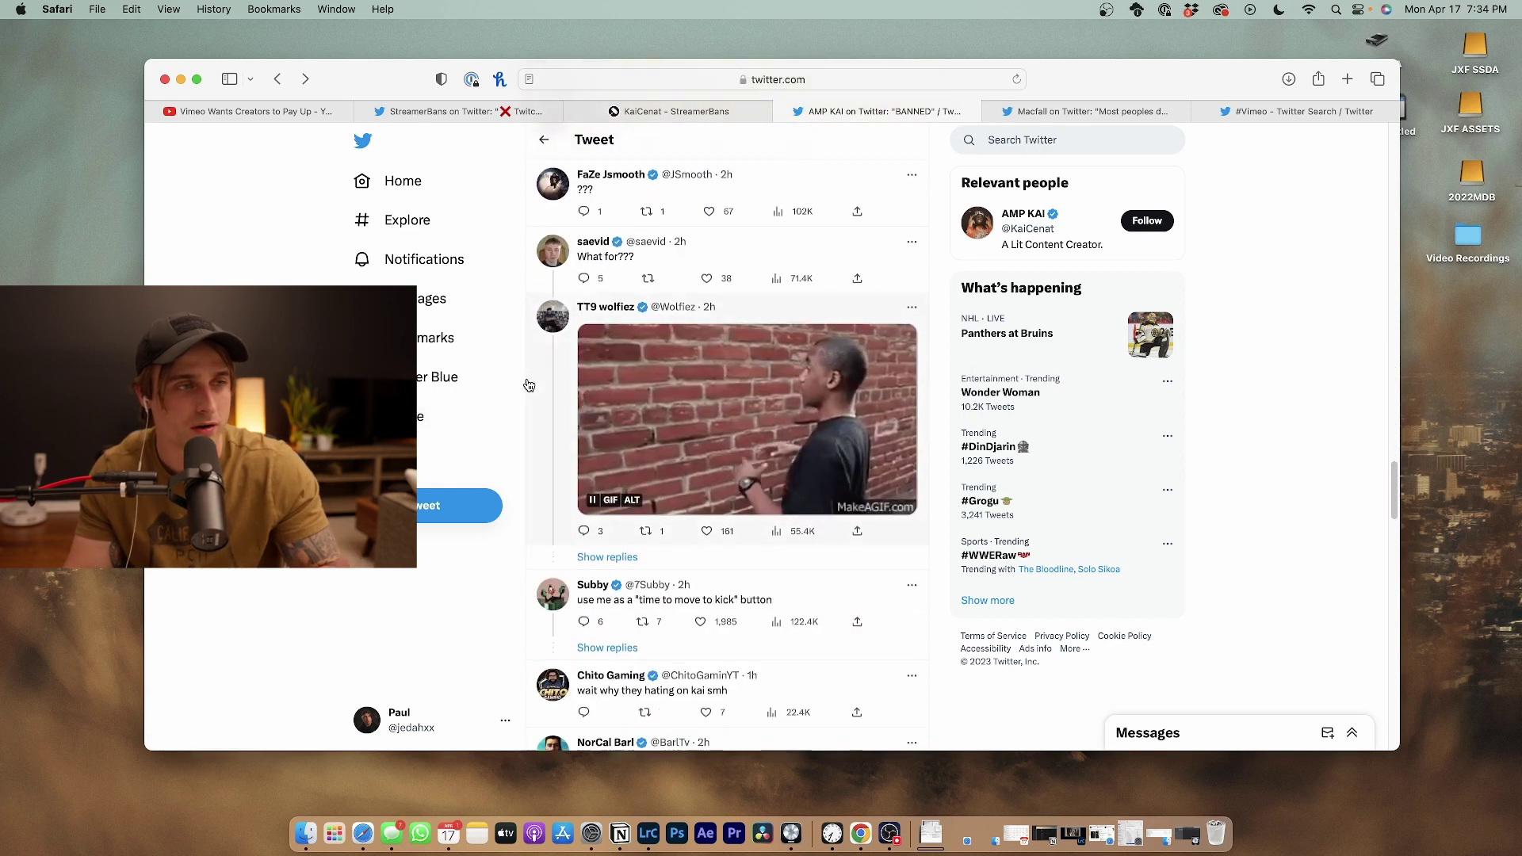
pyautogui.scroll(-2, 529, 392)
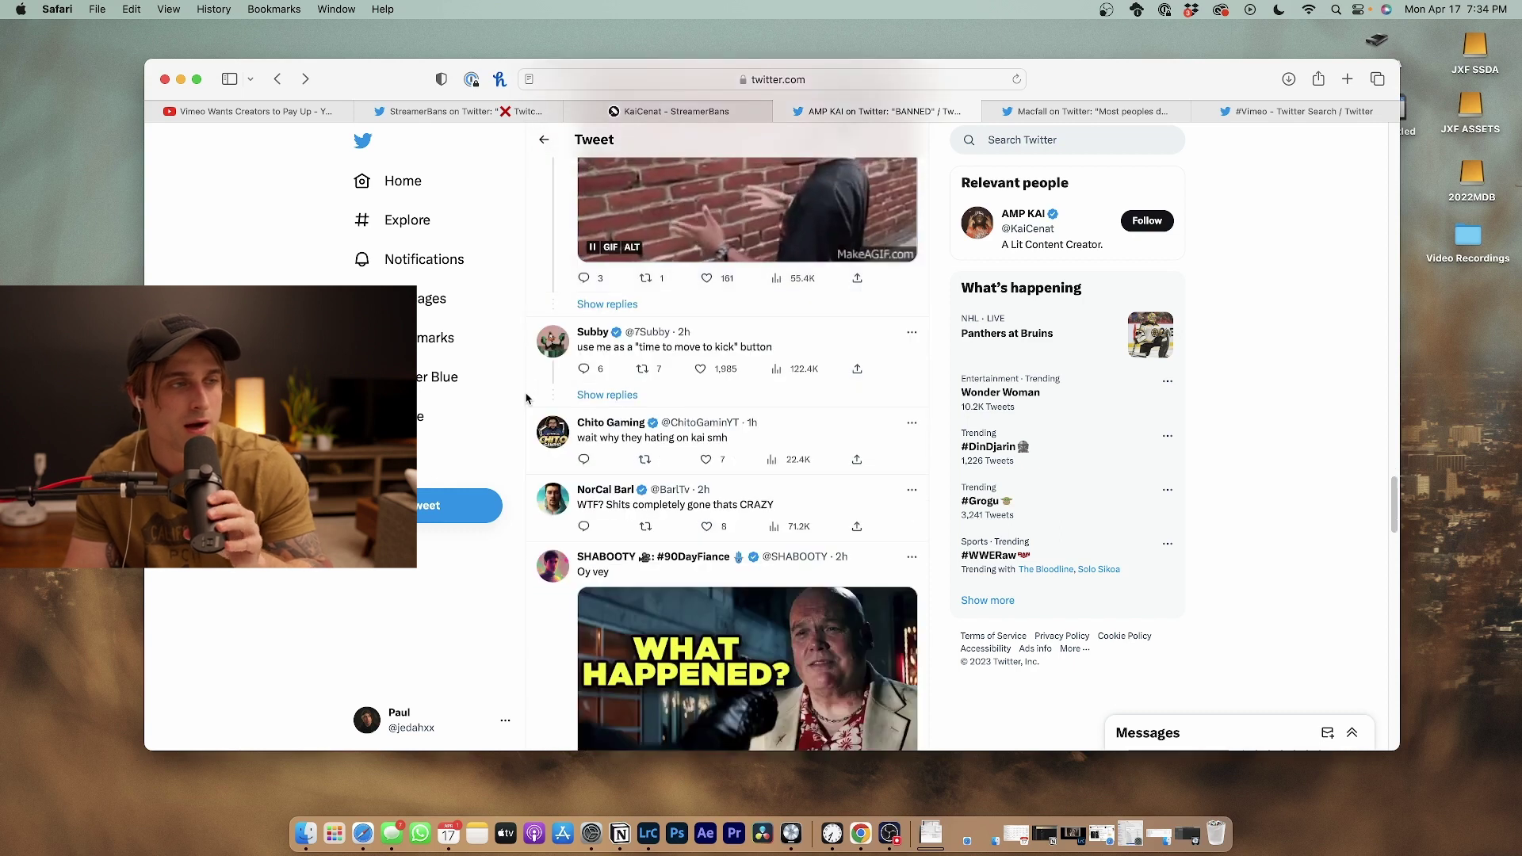
pyautogui.scroll(-3, 524, 397)
pyautogui.scroll(-3, 525, 398)
pyautogui.scroll(-2, 533, 399)
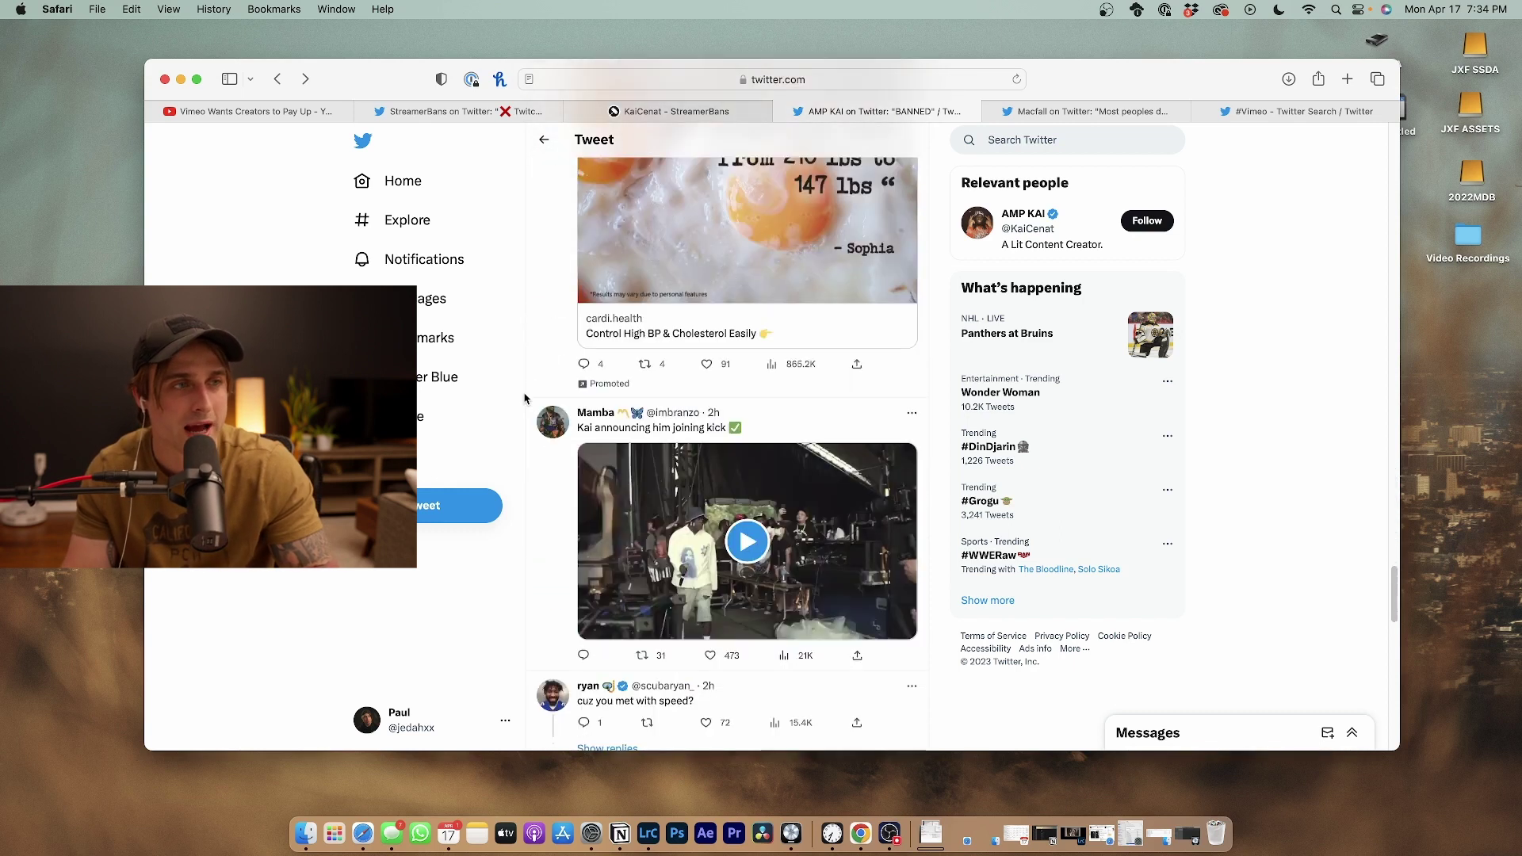
pyautogui.scroll(-2, 537, 398)
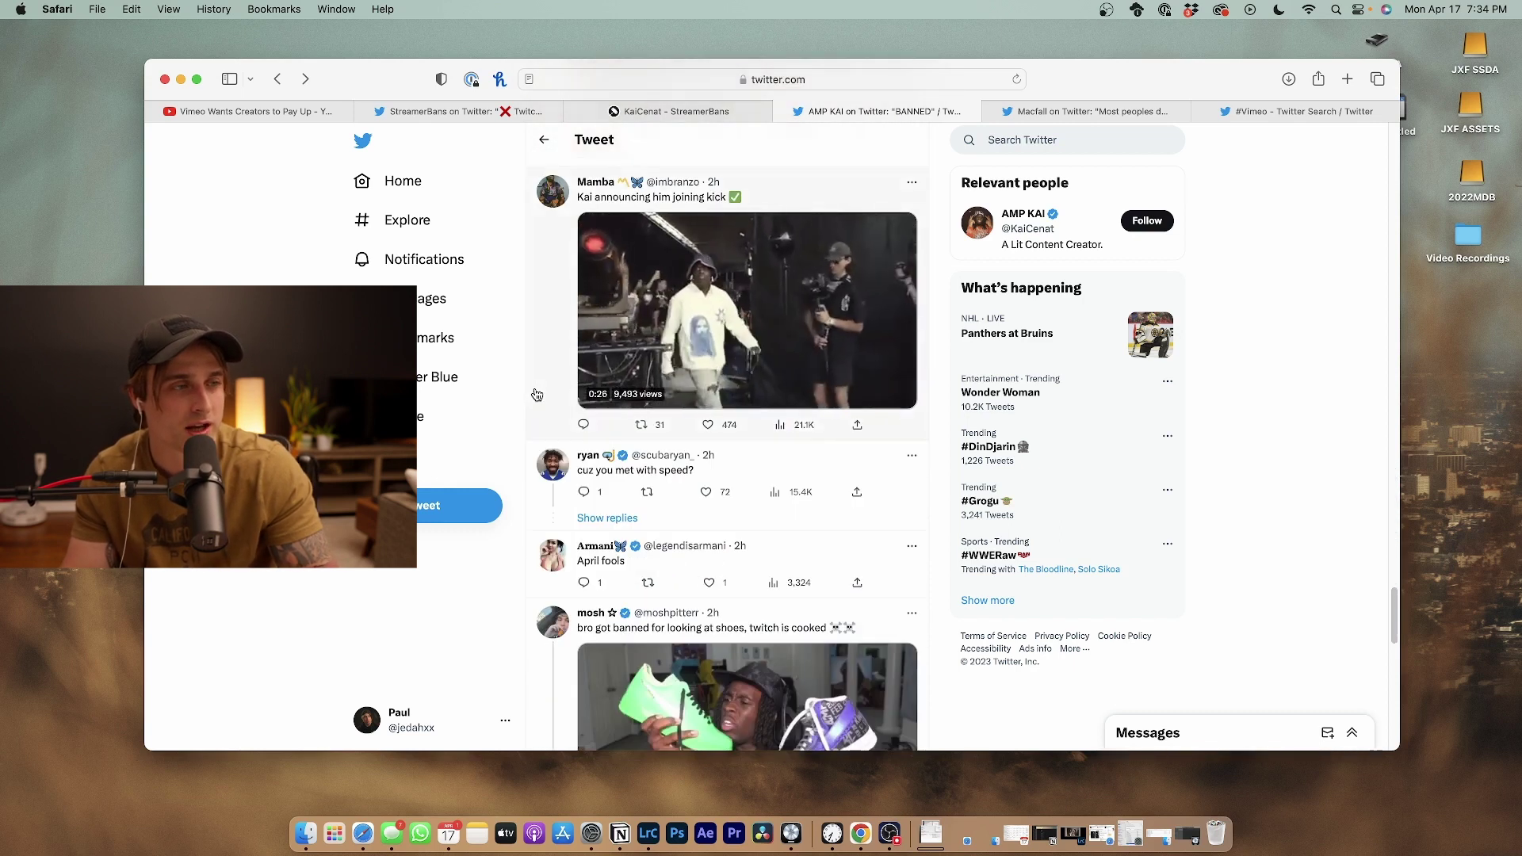
pyautogui.scroll(-2, 535, 392)
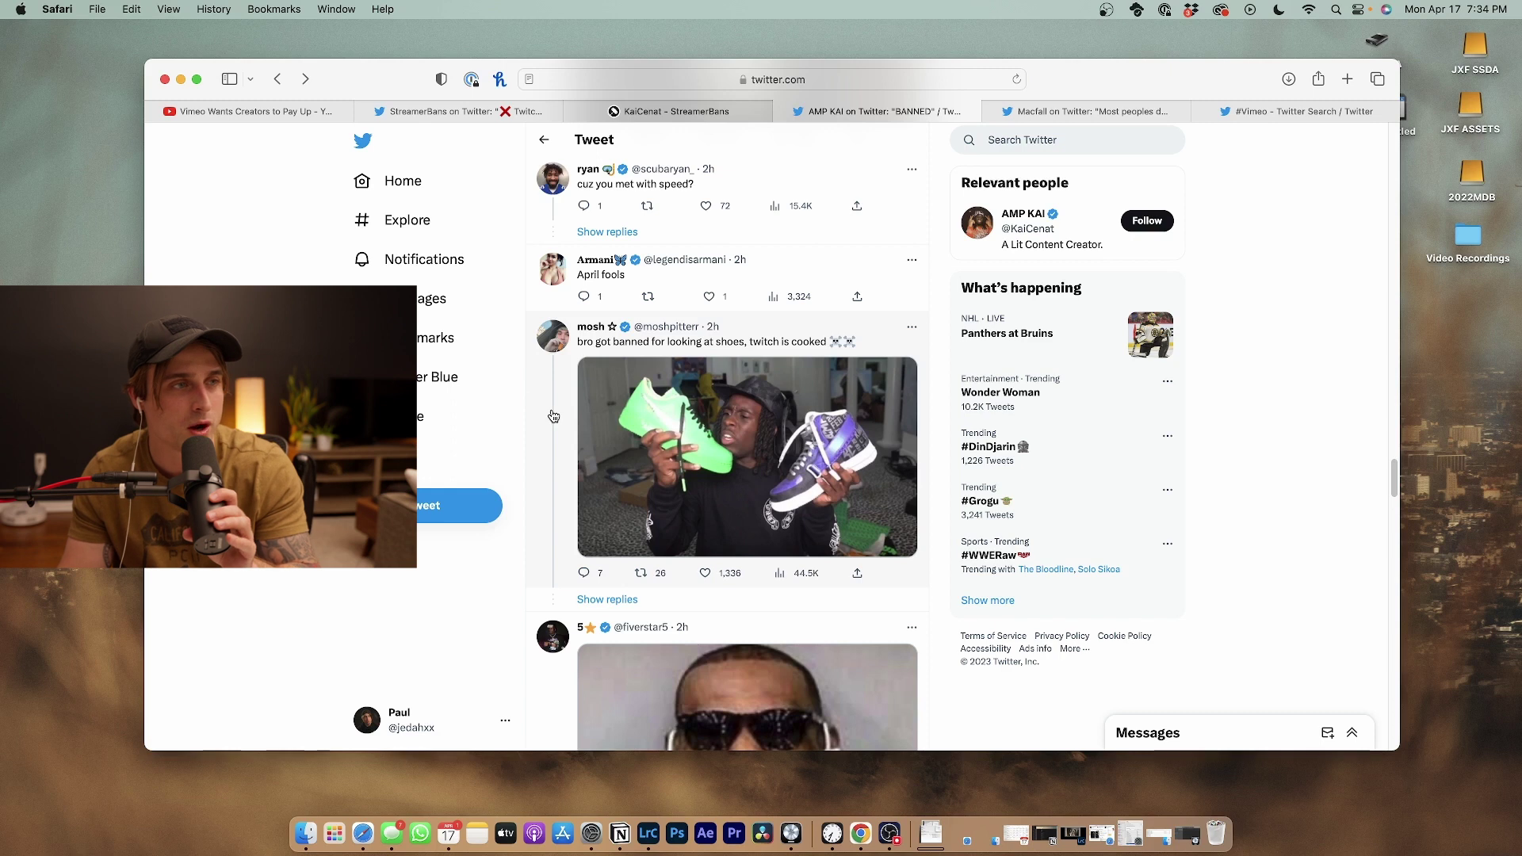
# Open the shoe-ban reply, return to the StreamerBans tweet, and view both shoe-reaction photos full size.
pyautogui.click(552, 414)
pyautogui.scroll(-2, 552, 414)
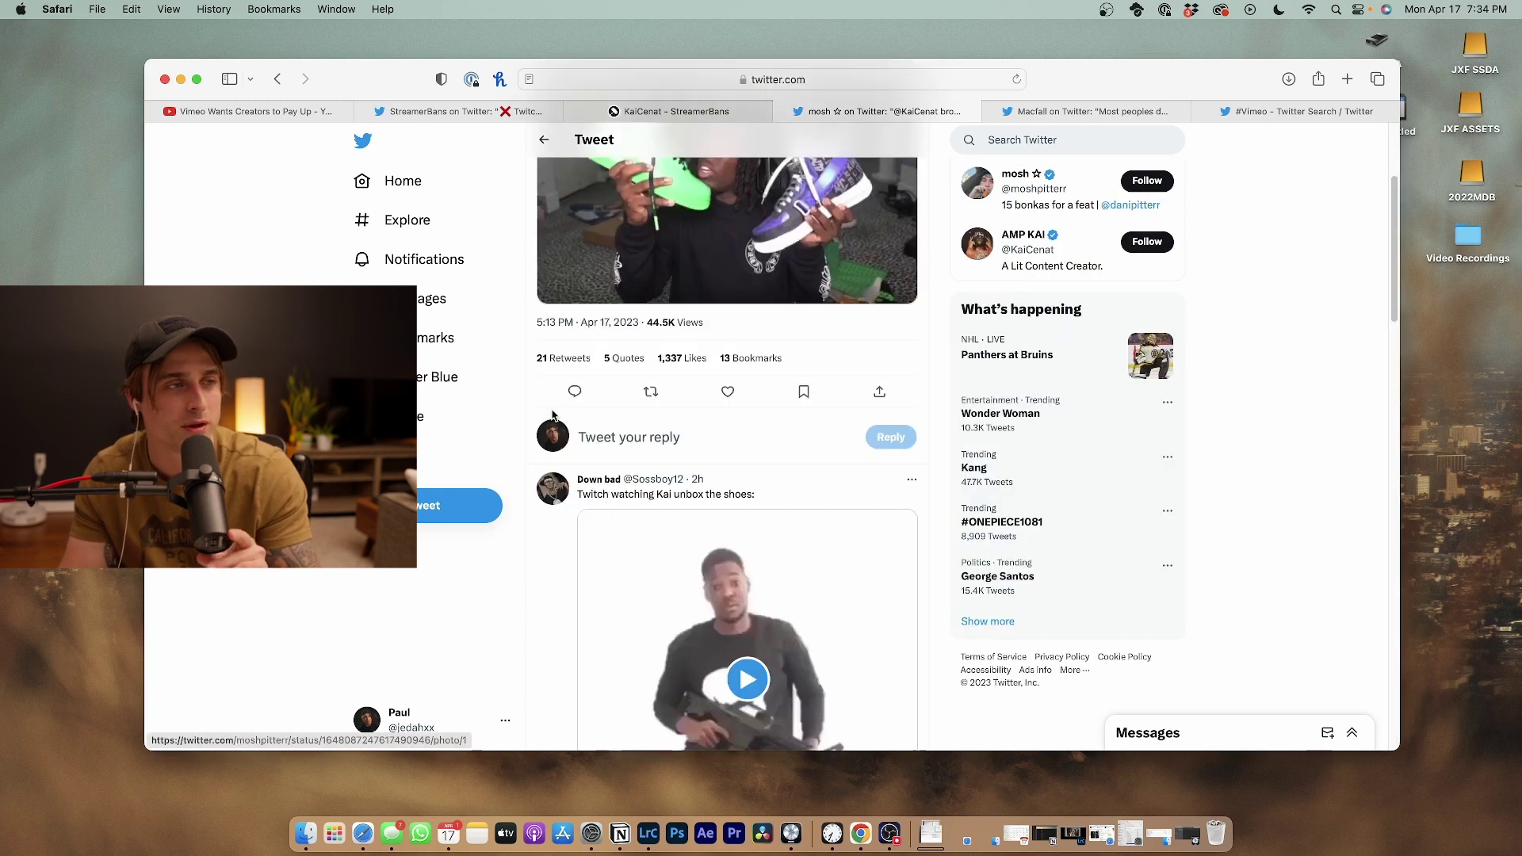
pyautogui.scroll(-3, 554, 414)
pyautogui.scroll(-2, 553, 415)
pyautogui.scroll(-1, 553, 415)
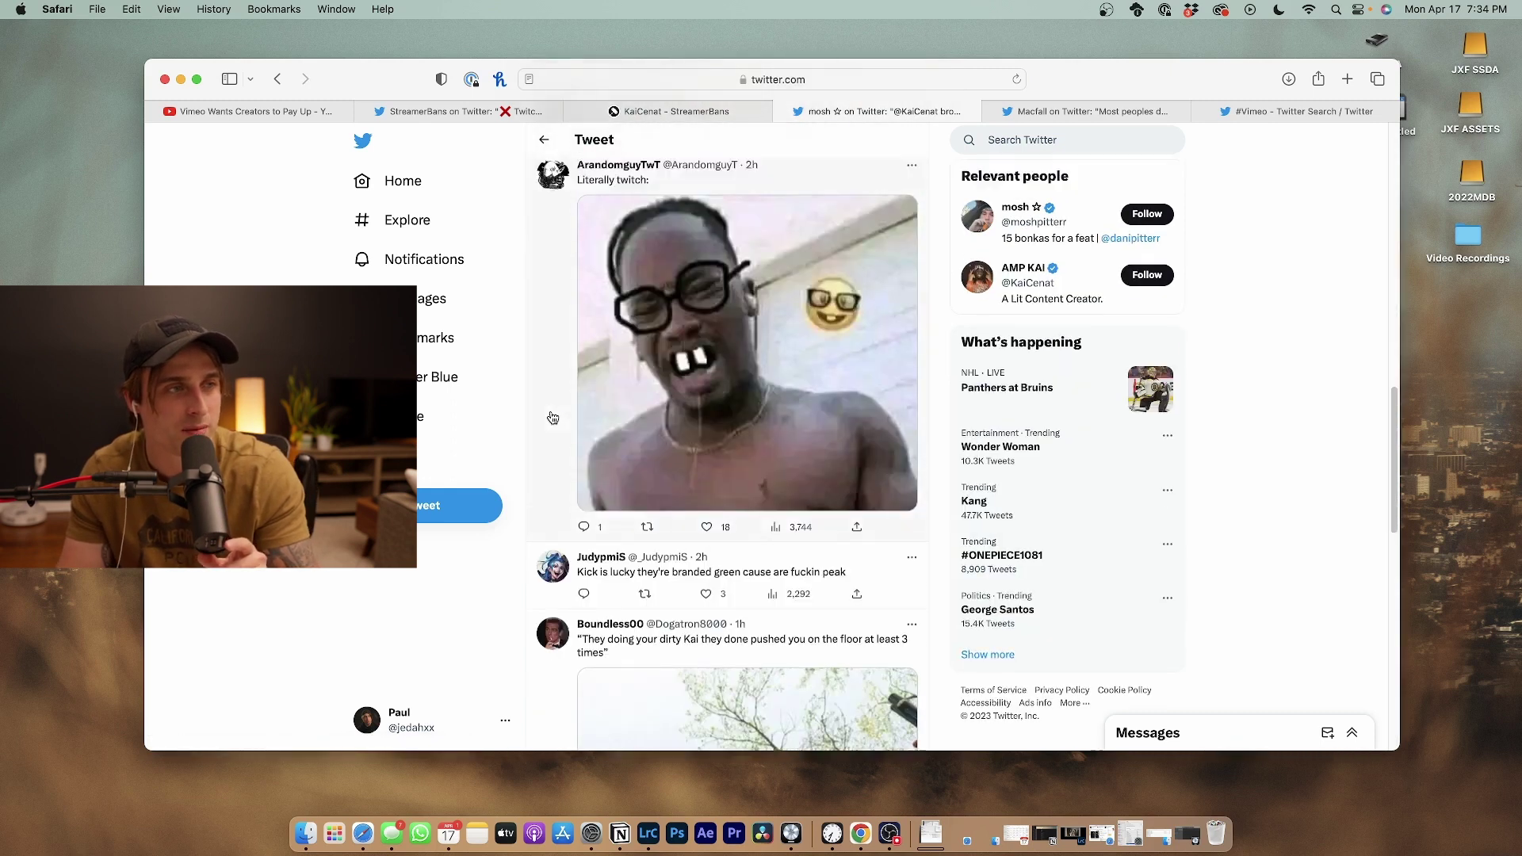
pyautogui.scroll(10, 553, 415)
pyautogui.click(544, 140)
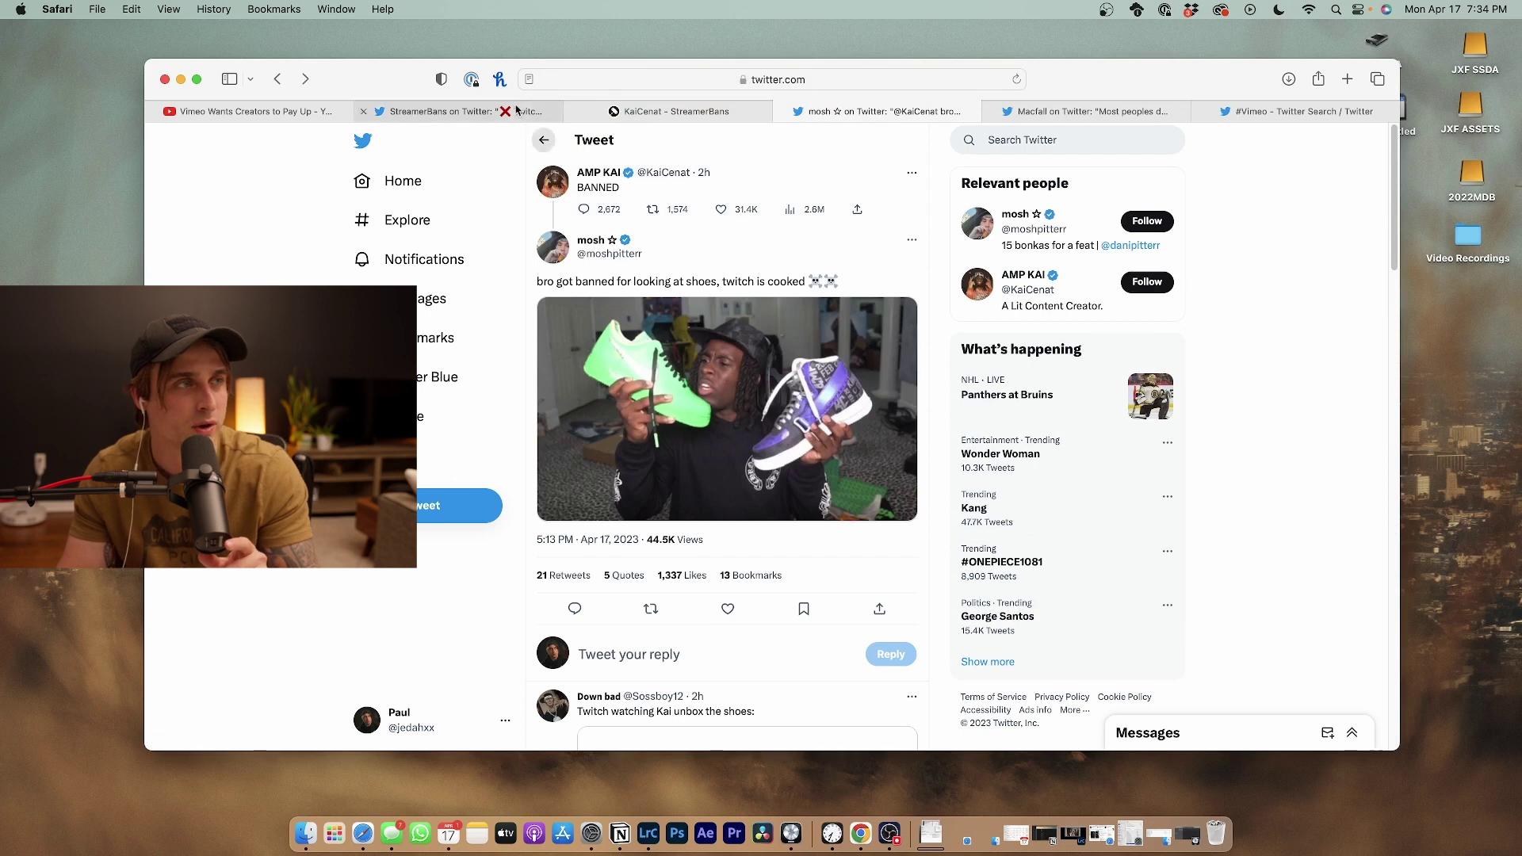
pyautogui.scroll(-5, 749, 405)
pyautogui.scroll(-5, 750, 406)
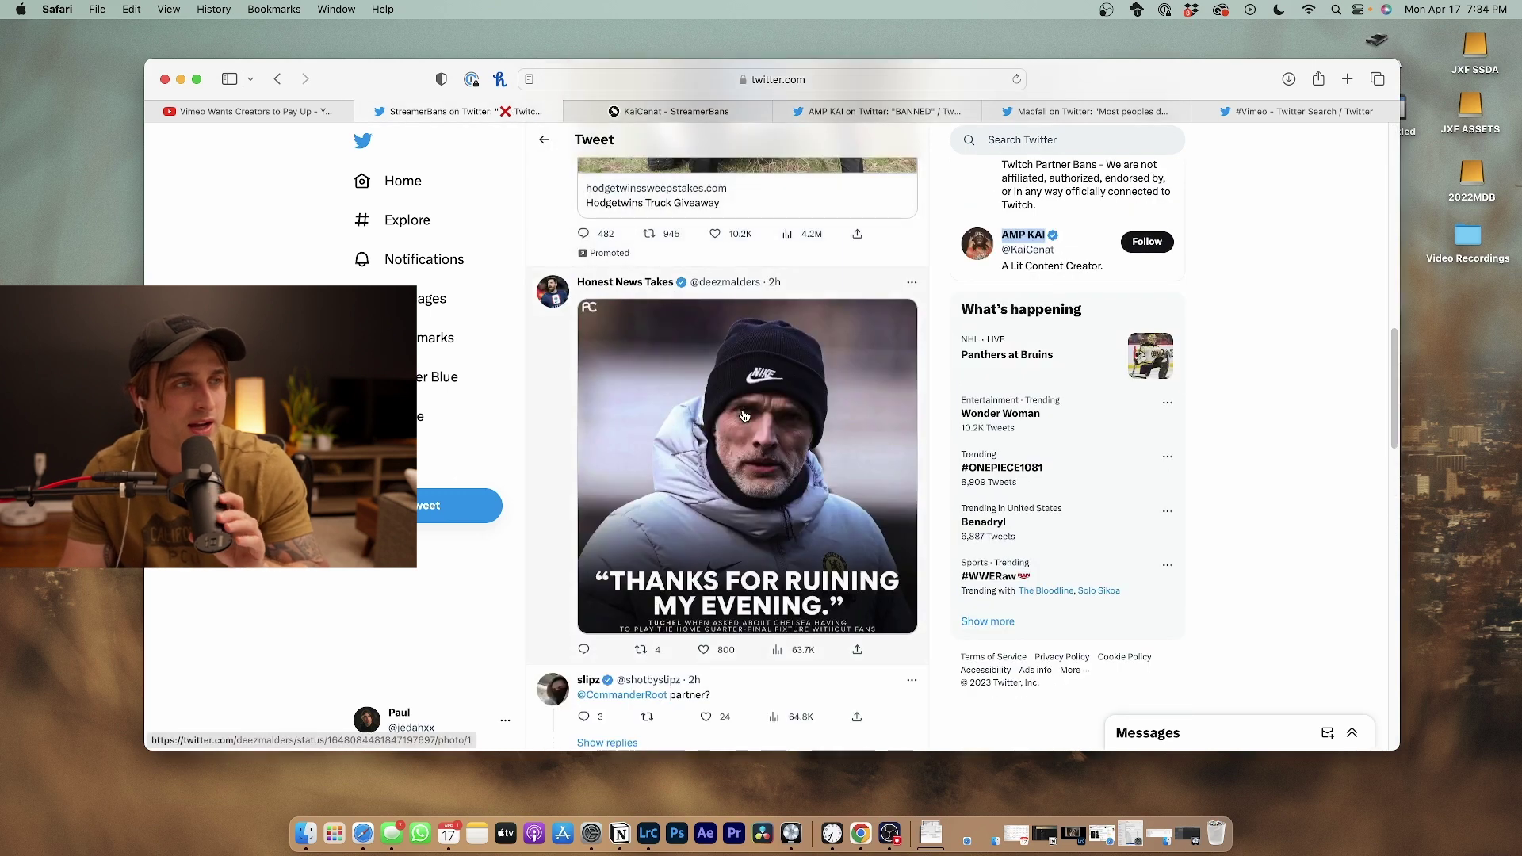
pyautogui.scroll(-2, 746, 411)
pyautogui.scroll(-5, 744, 414)
pyautogui.scroll(-3, 744, 415)
pyautogui.scroll(3, 737, 410)
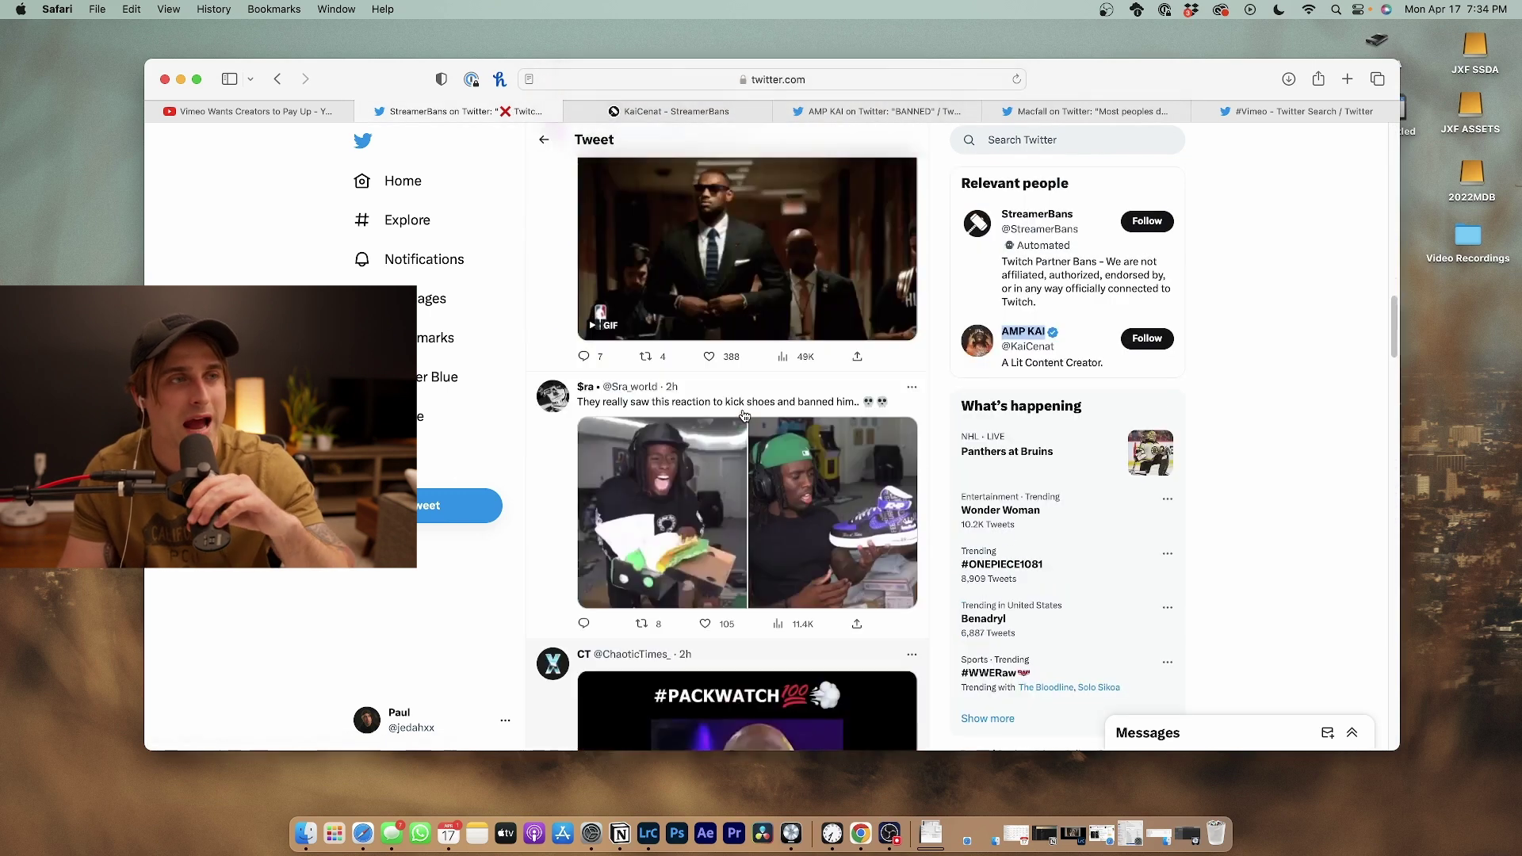
pyautogui.scroll(2, 727, 404)
pyautogui.scroll(-5, 702, 389)
pyautogui.scroll(3, 699, 391)
pyautogui.scroll(1, 715, 369)
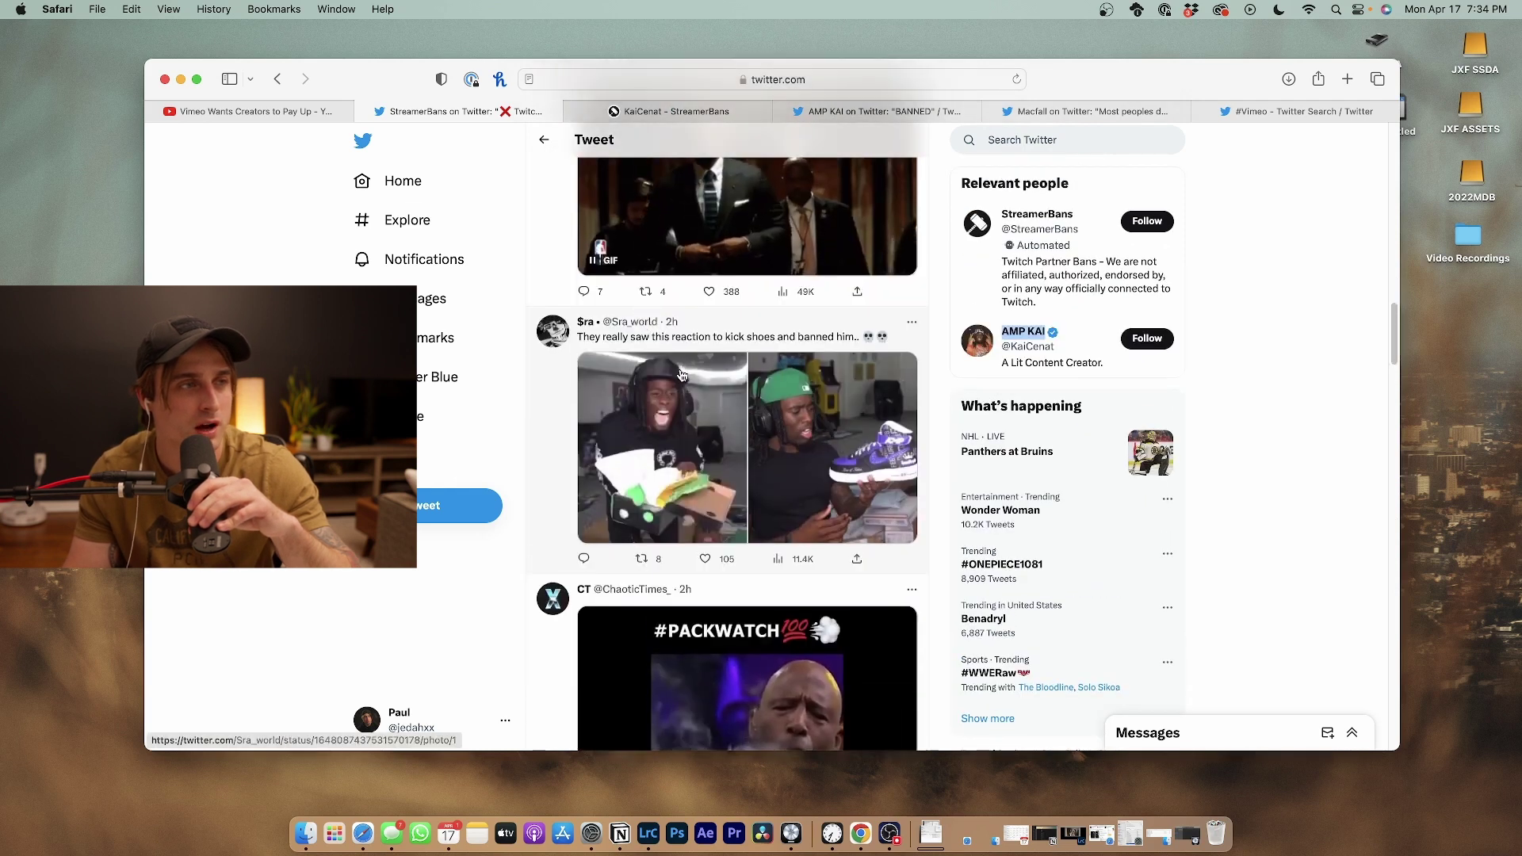
pyautogui.click(675, 428)
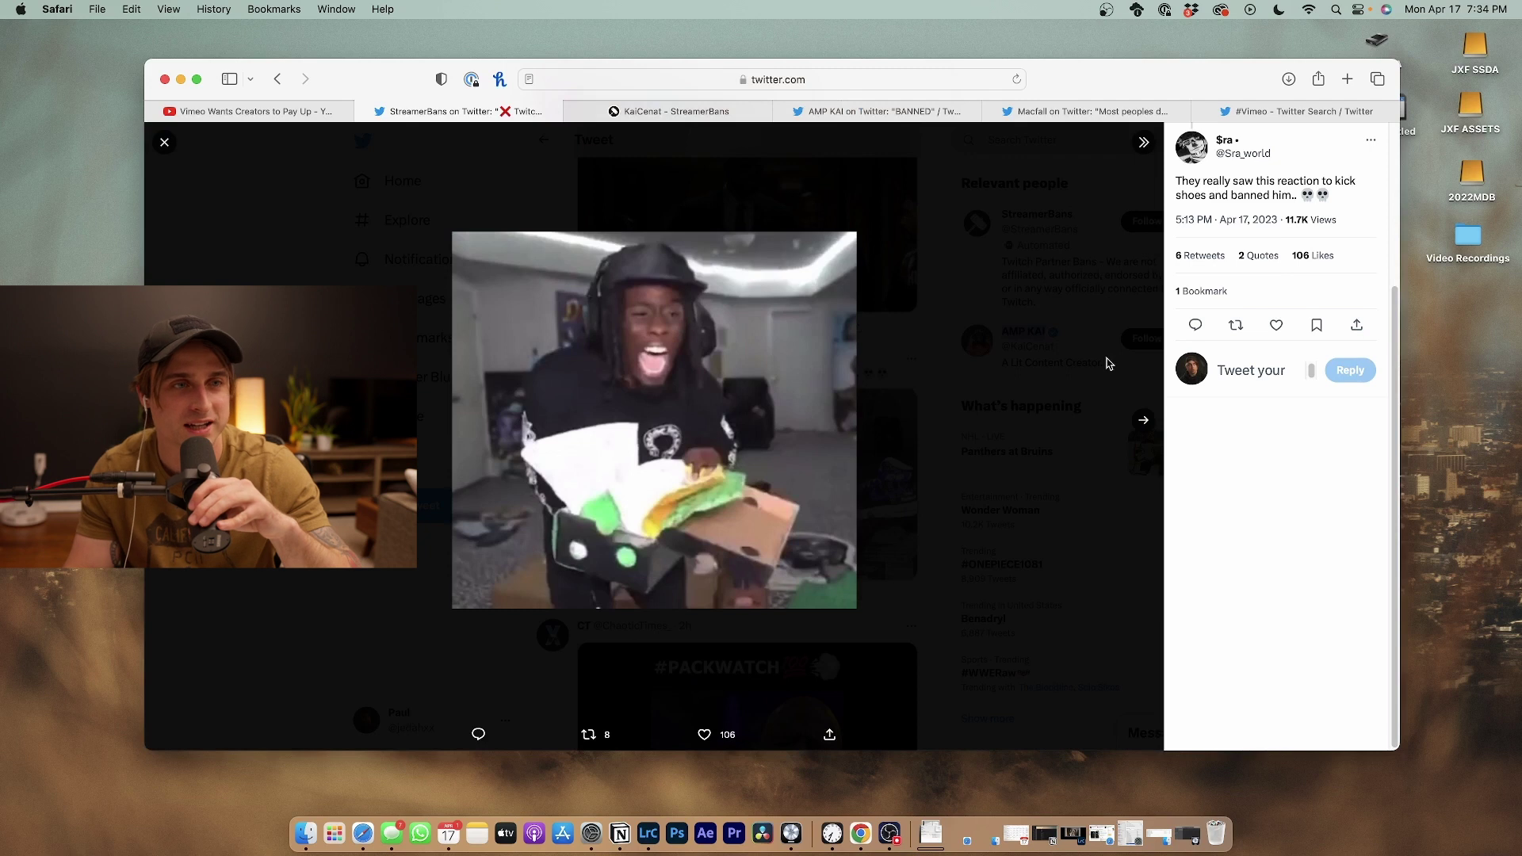
pyautogui.click(1139, 425)
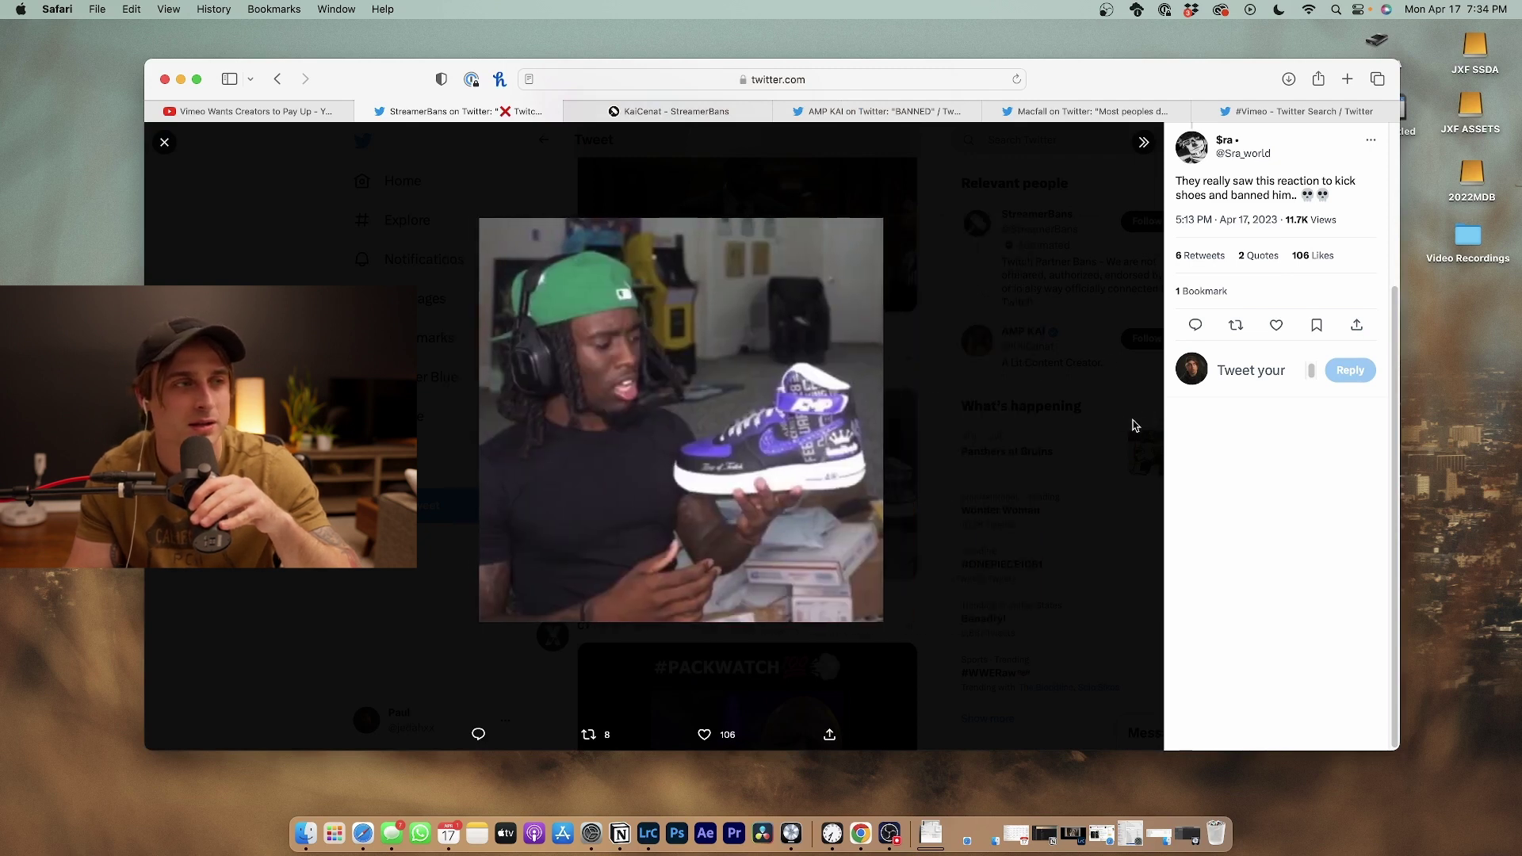
pyautogui.press('Escape')
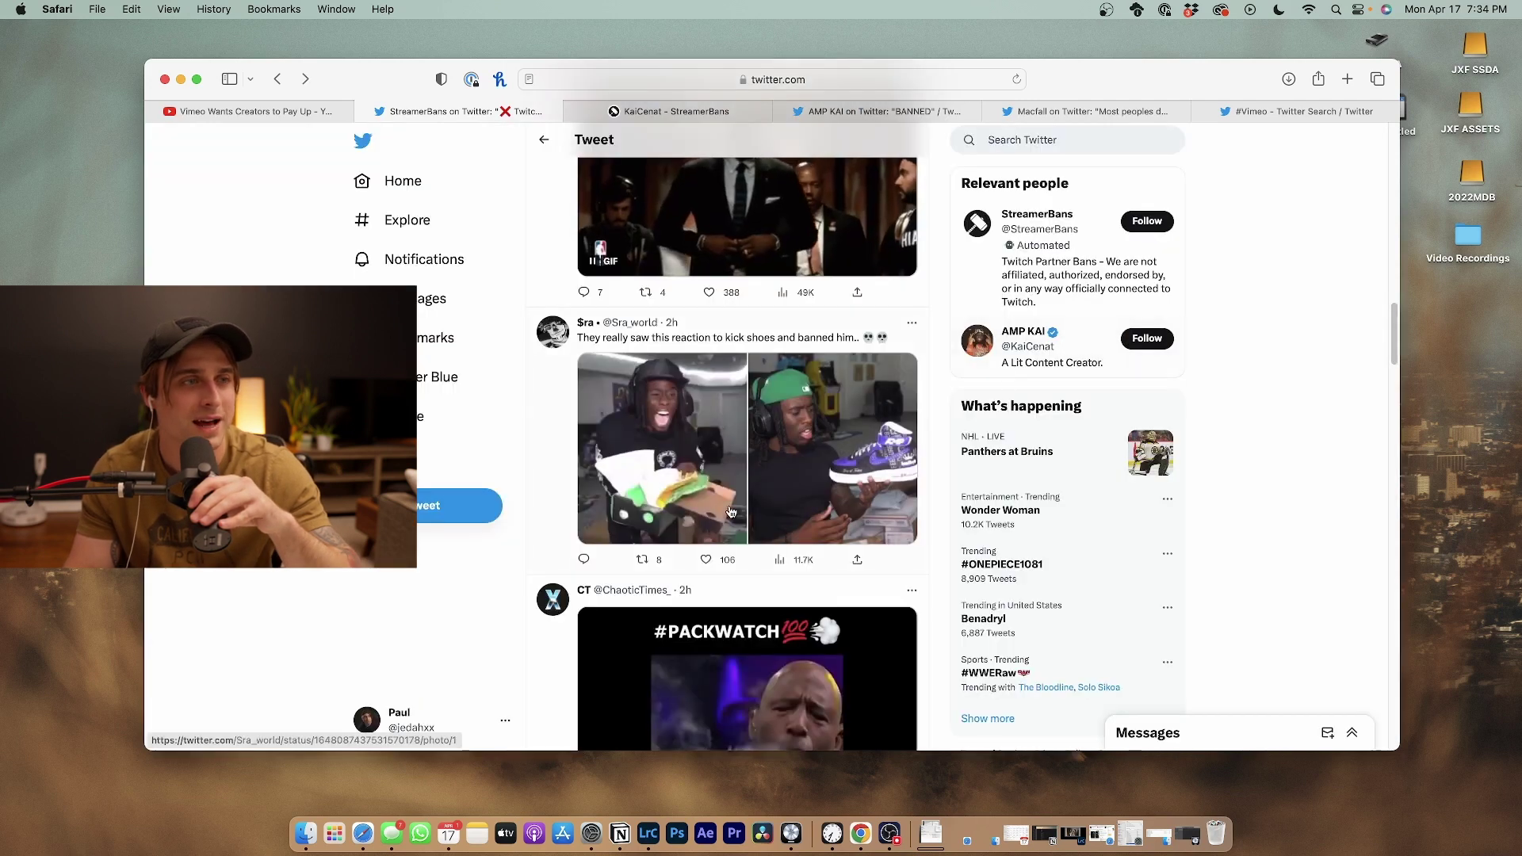
pyautogui.scroll(-3, 557, 443)
pyautogui.scroll(-3, 524, 469)
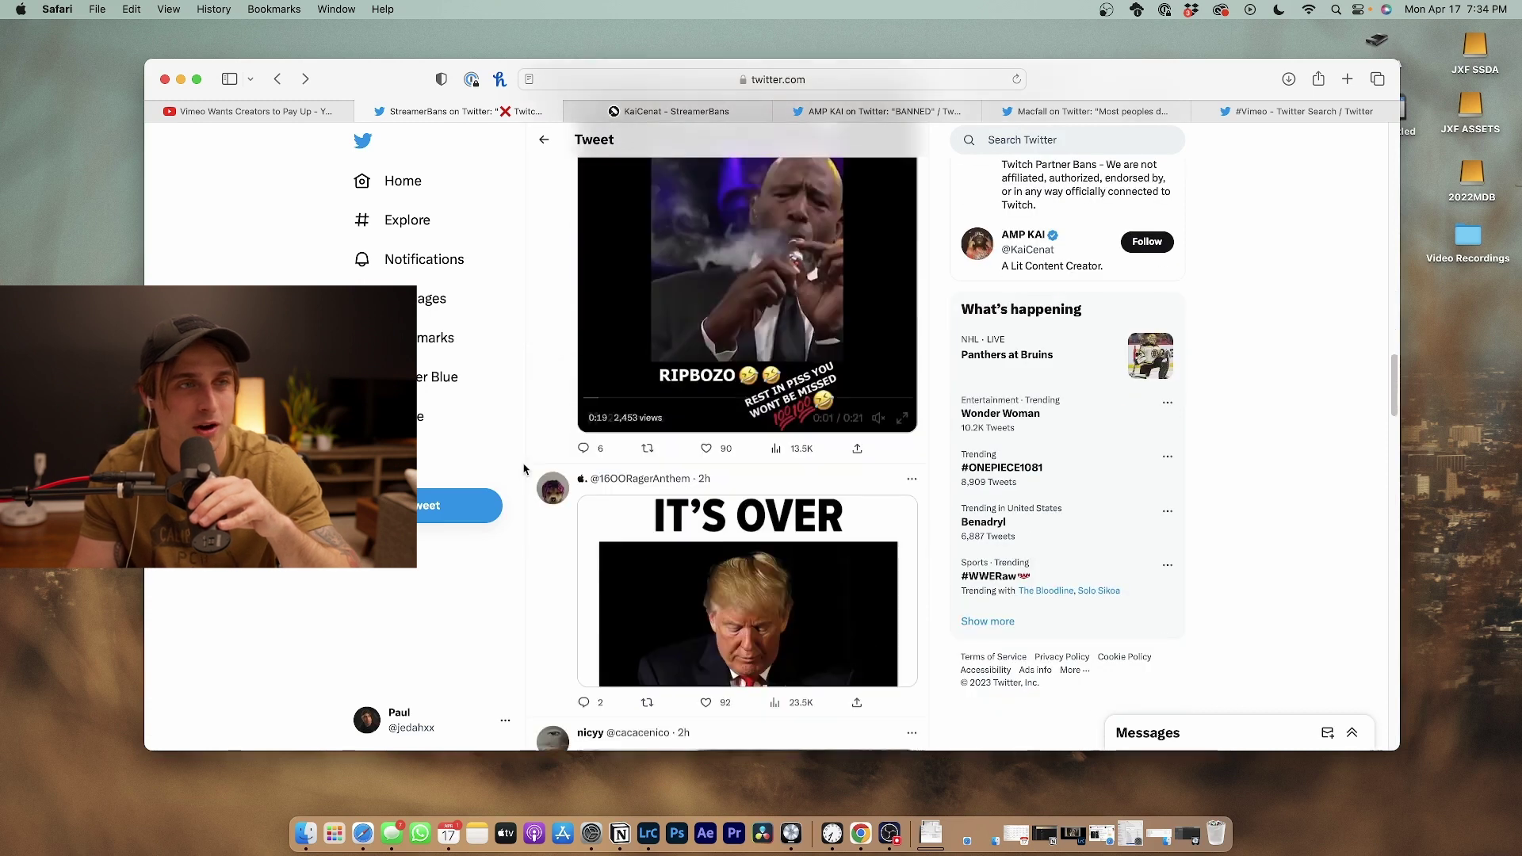
pyautogui.scroll(-1, 529, 490)
pyautogui.scroll(-2, 529, 490)
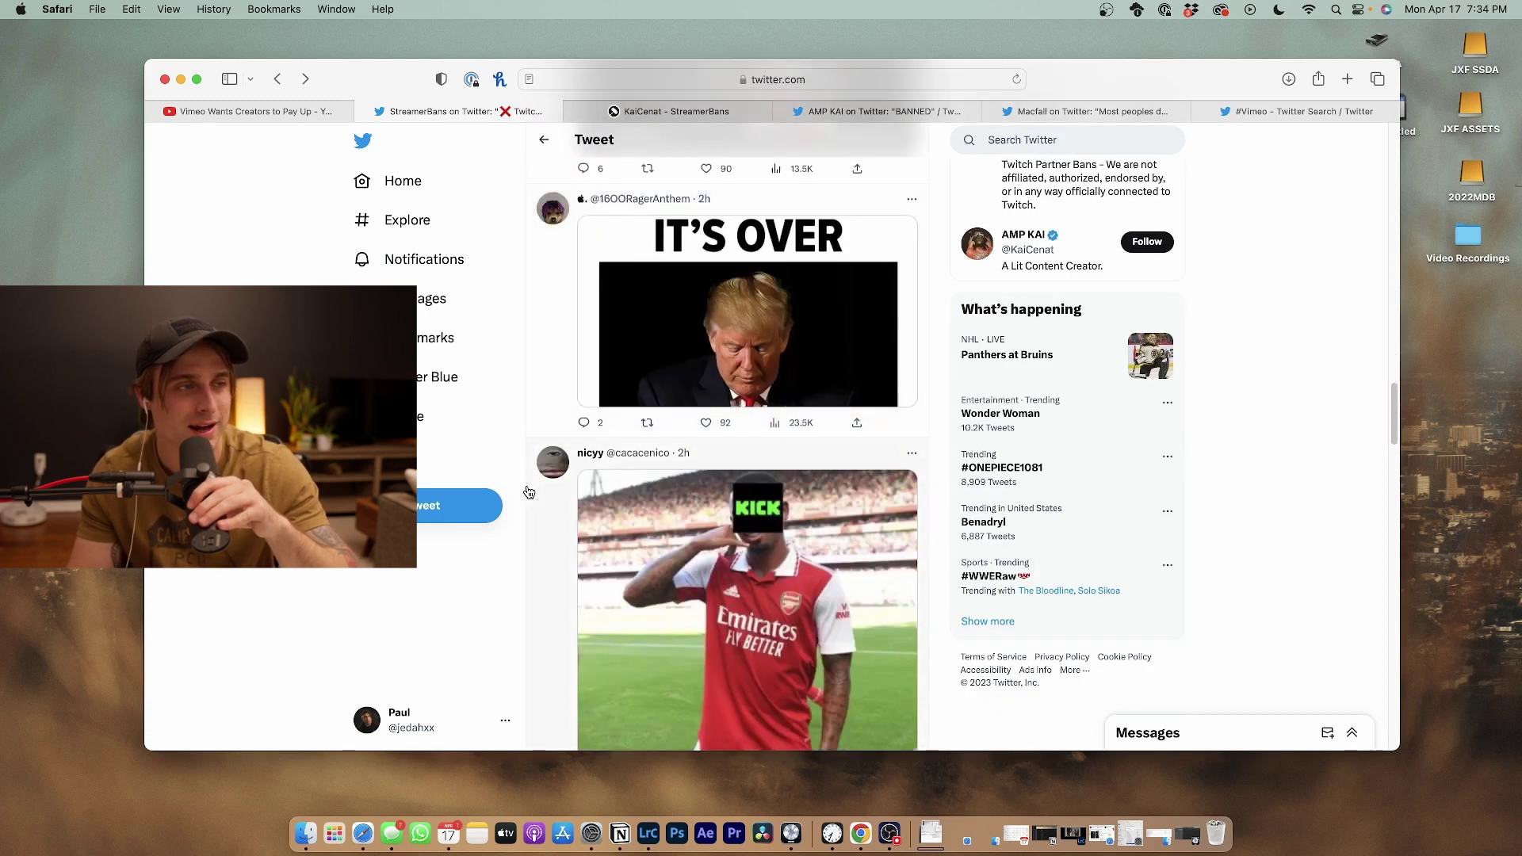
pyautogui.scroll(-4, 528, 492)
pyautogui.scroll(-4, 528, 492)
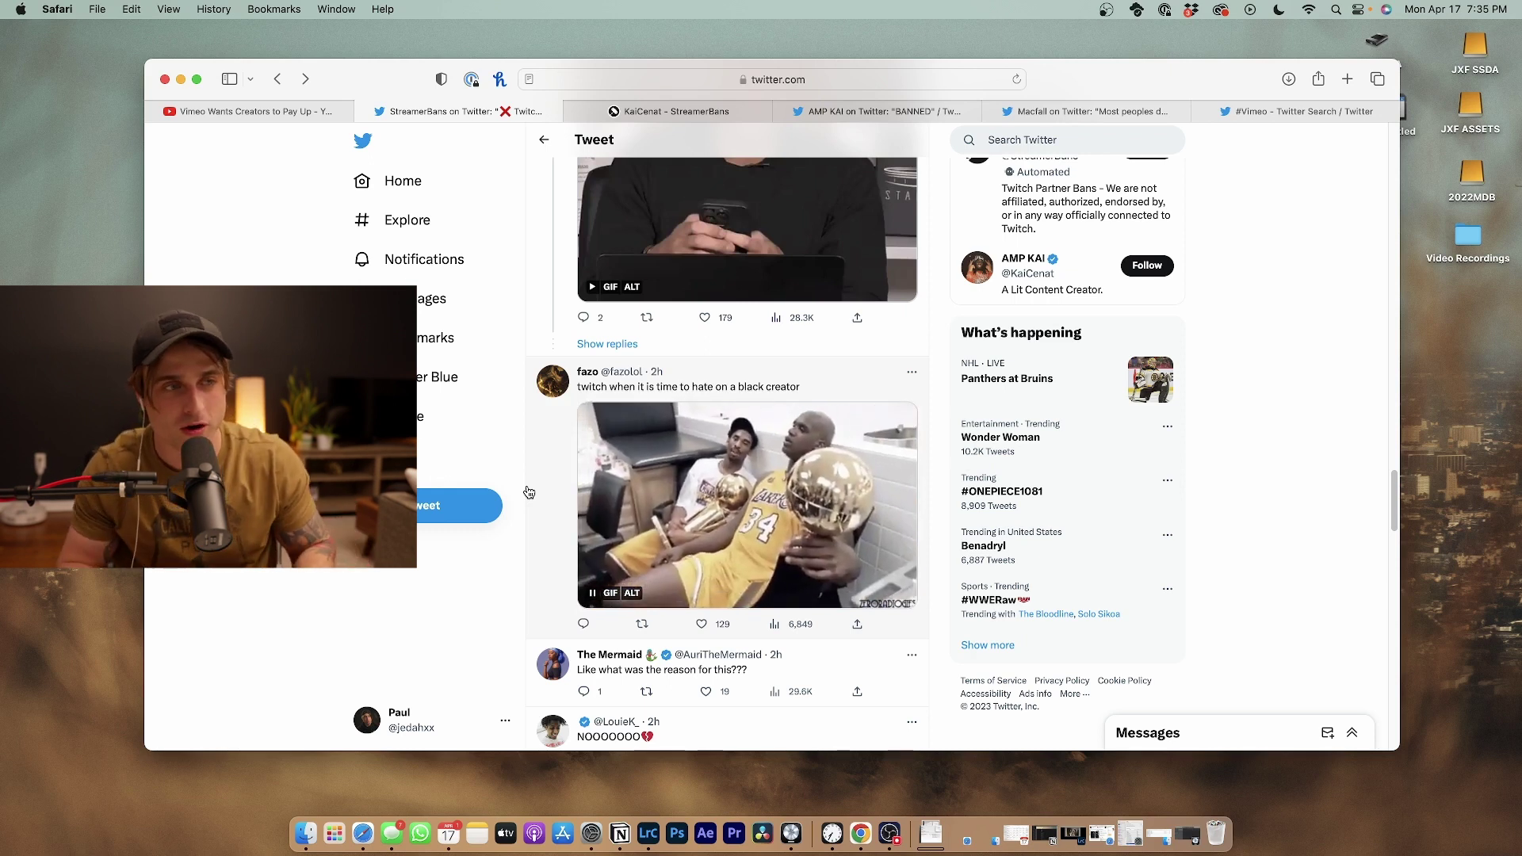
pyautogui.scroll(-5, 559, 416)
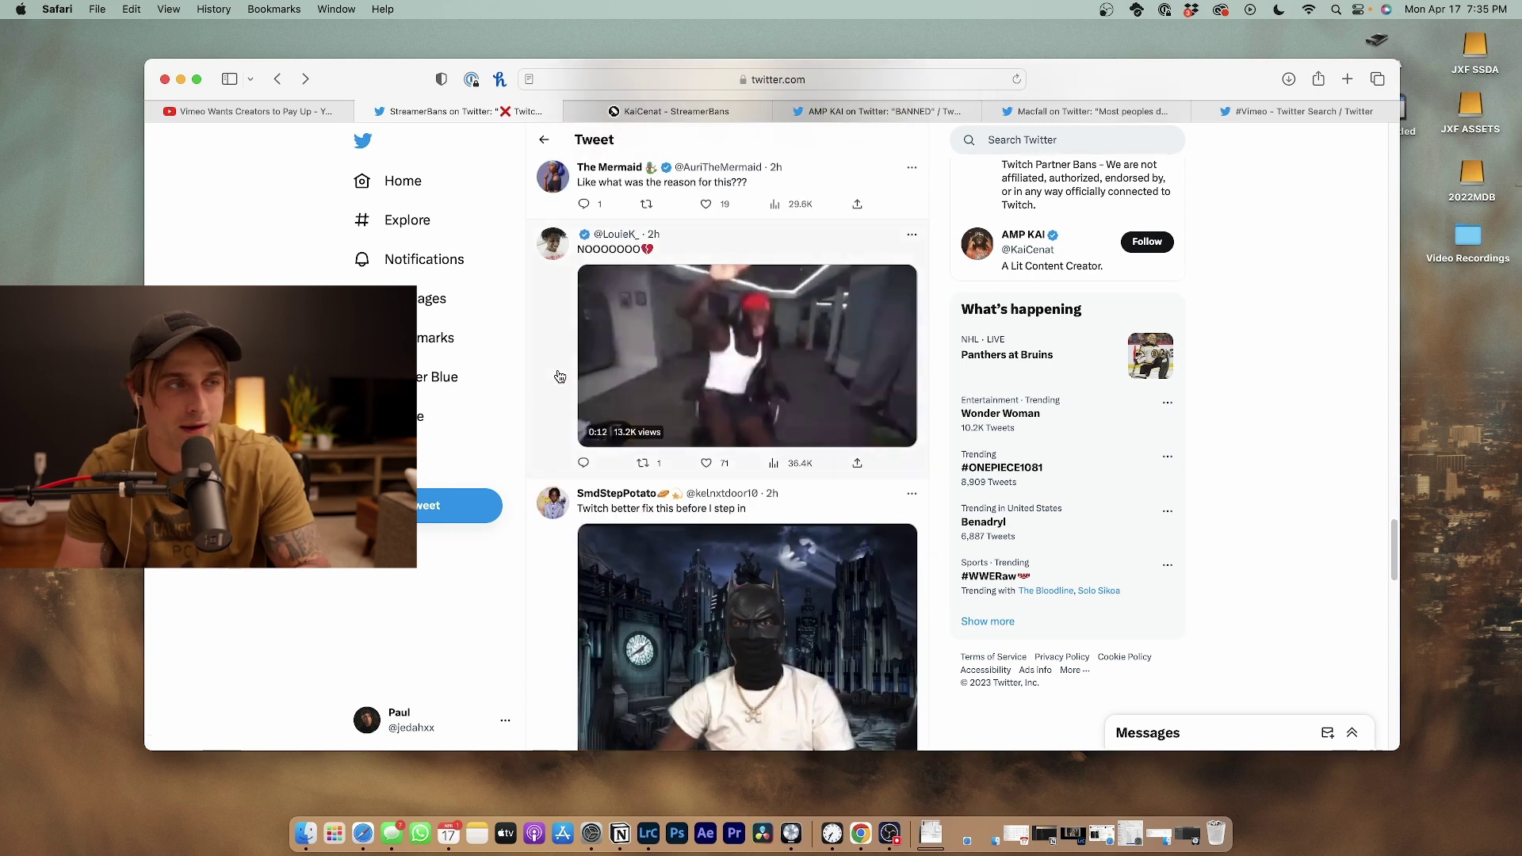
pyautogui.scroll(-2, 552, 381)
pyautogui.scroll(-3, 546, 387)
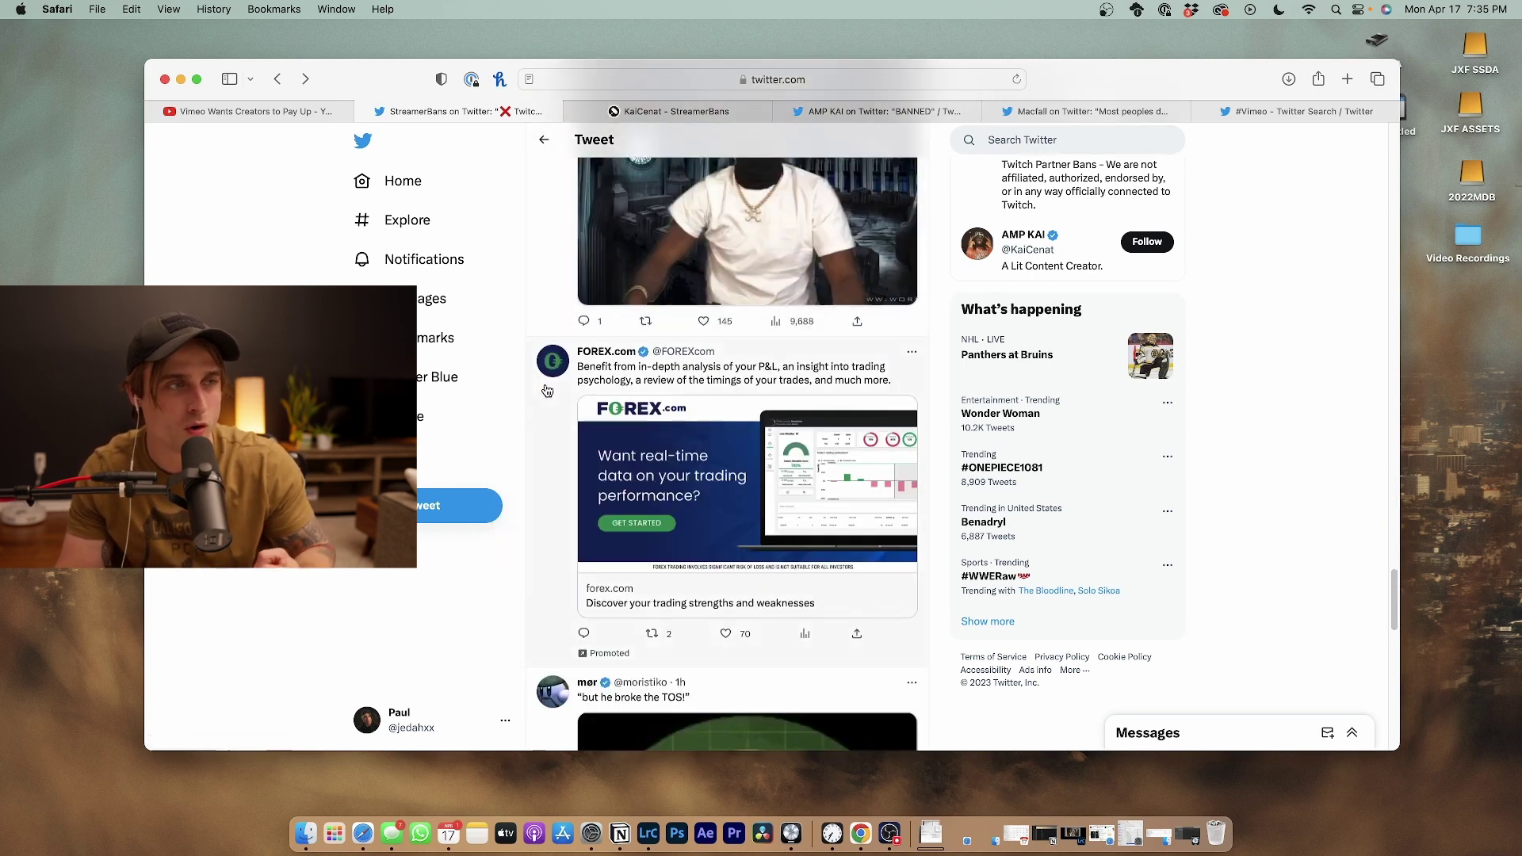
pyautogui.scroll(-3, 546, 390)
pyautogui.scroll(-3, 546, 390)
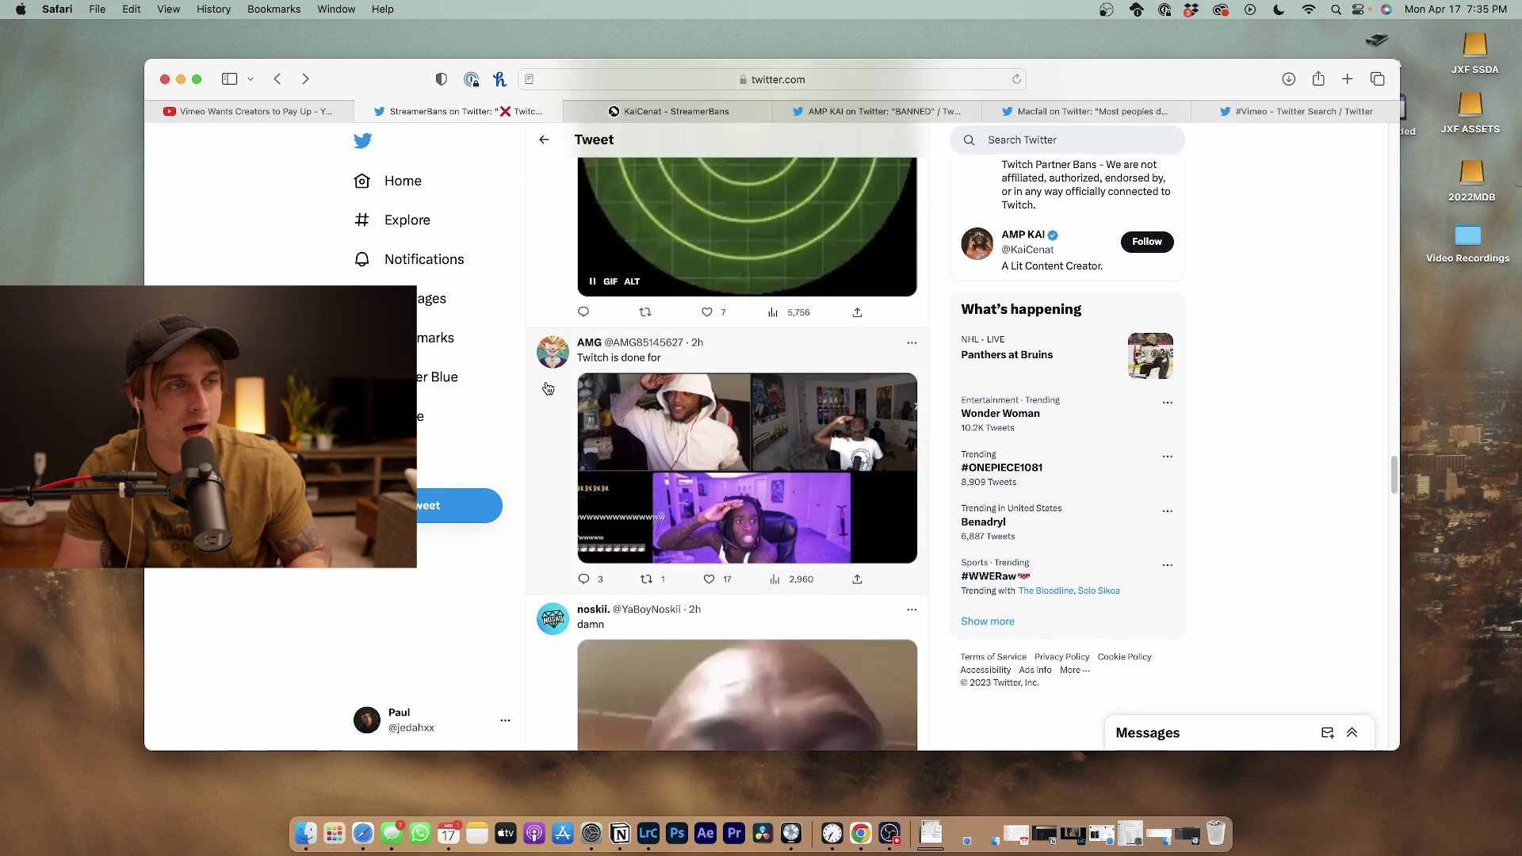
pyautogui.scroll(-2, 545, 388)
pyautogui.scroll(-2, 547, 389)
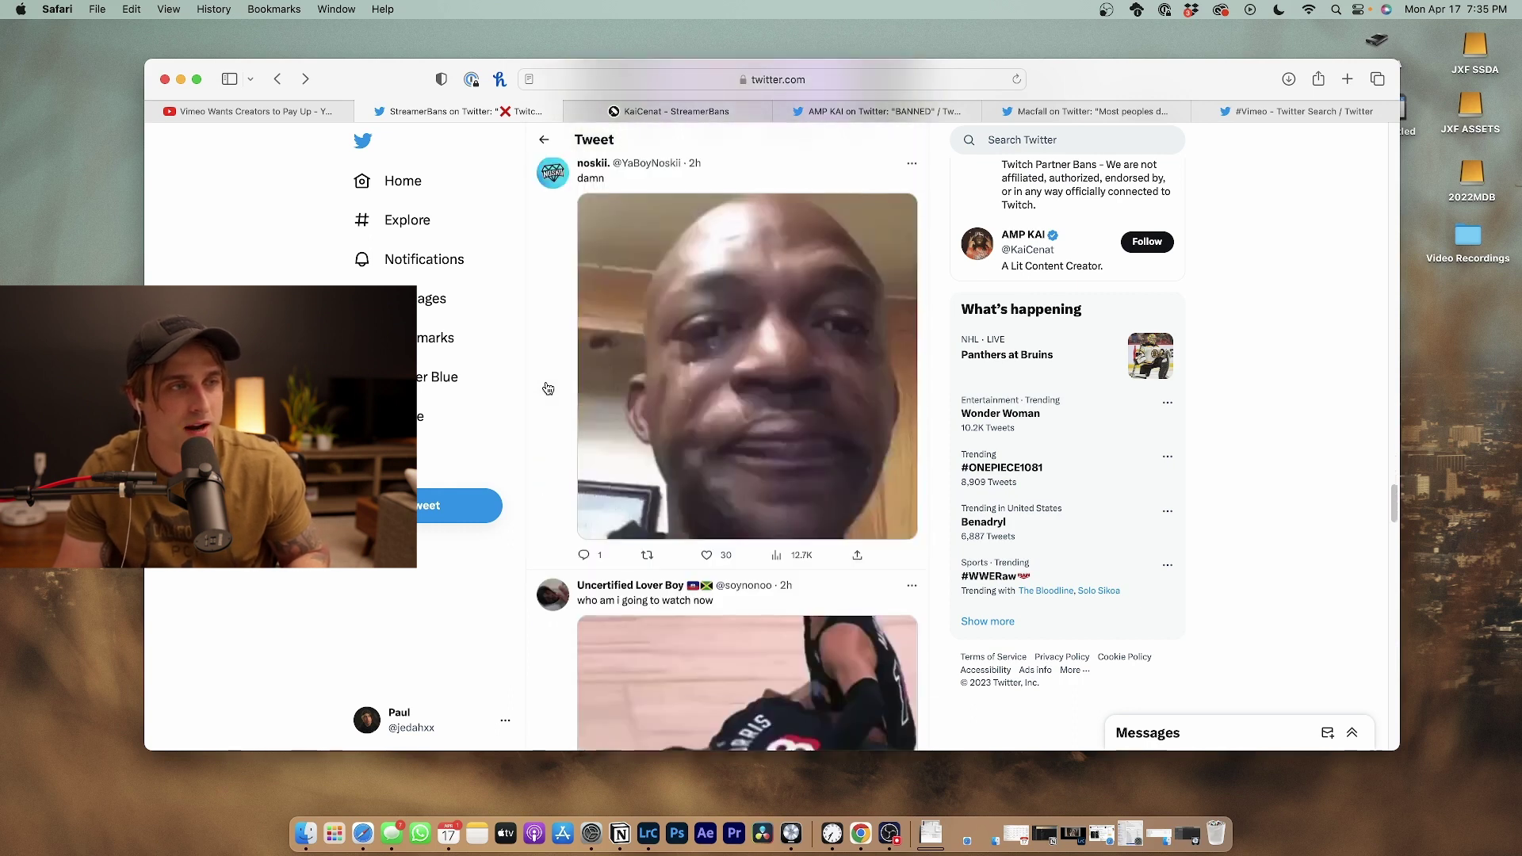
pyautogui.scroll(-3, 547, 388)
pyautogui.scroll(-3, 547, 388)
pyautogui.scroll(-1, 547, 388)
pyautogui.scroll(-1, 547, 387)
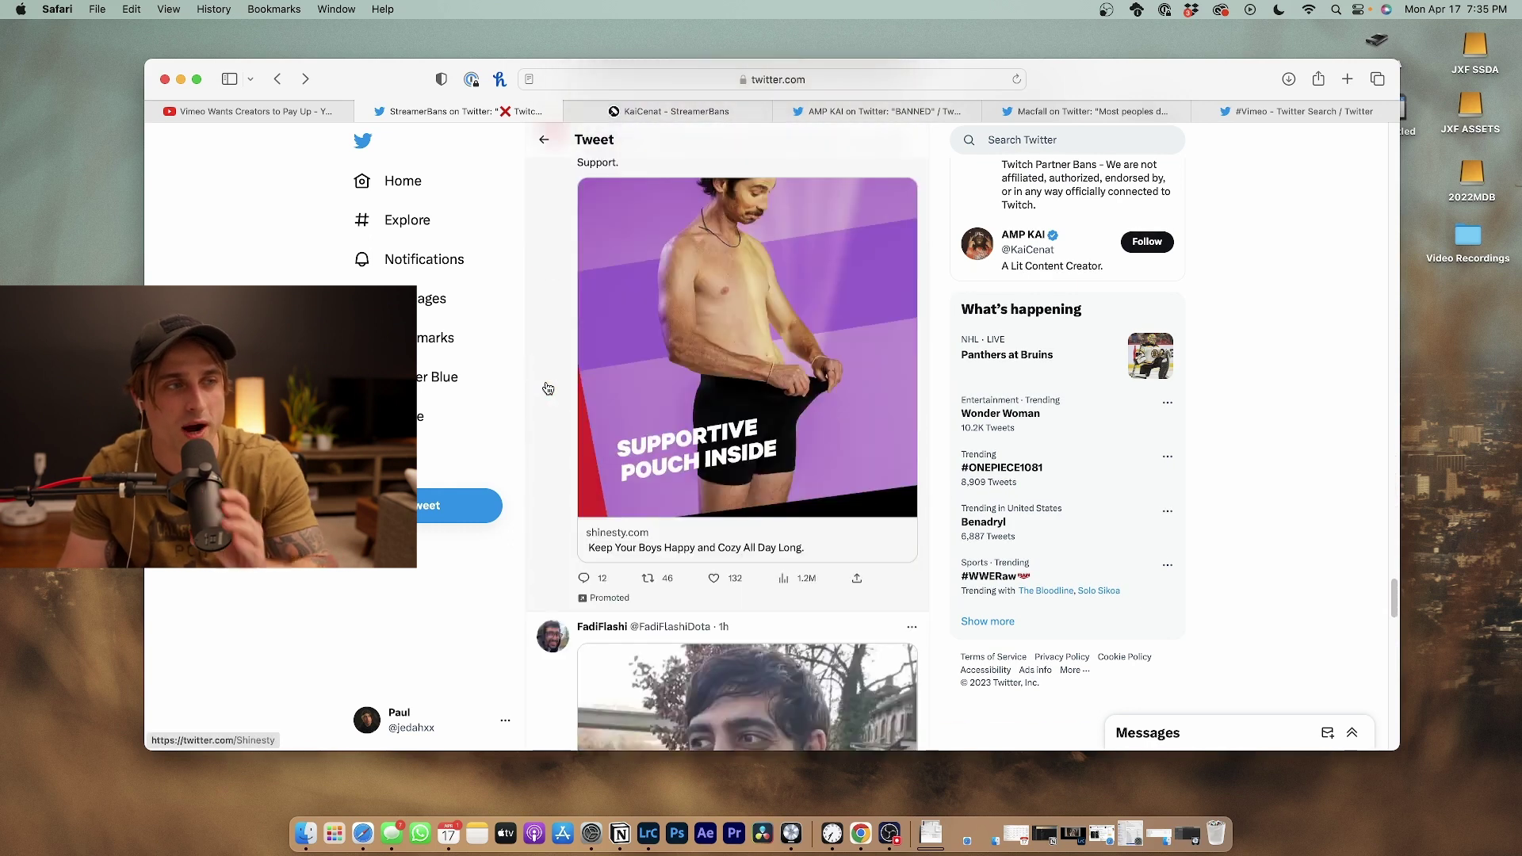
pyautogui.scroll(-2, 547, 387)
pyautogui.scroll(5, 547, 388)
pyautogui.scroll(5, 547, 389)
pyautogui.scroll(5, 549, 386)
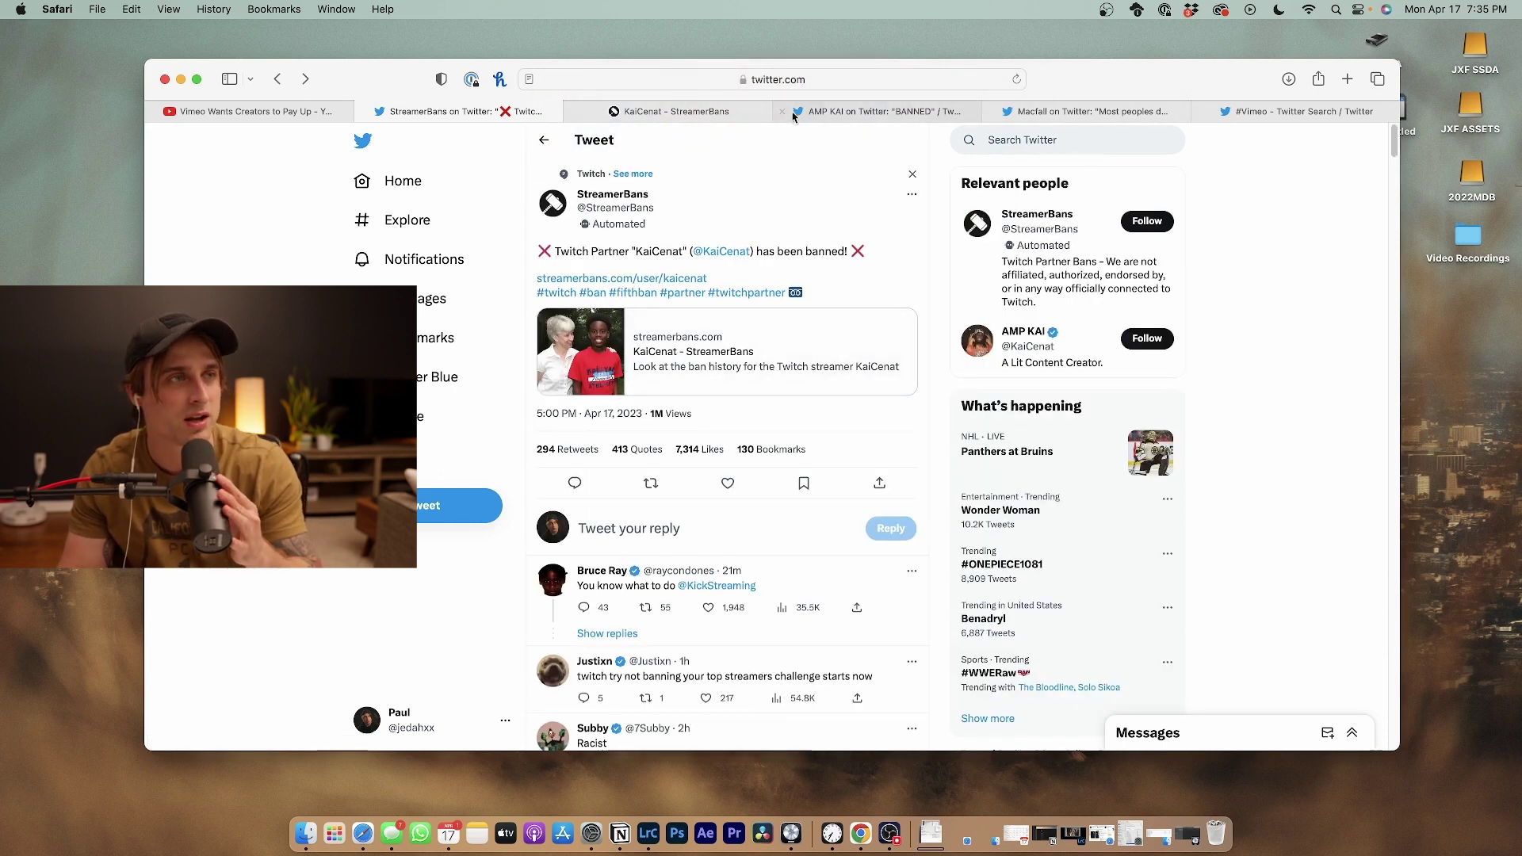
pyautogui.click(697, 111)
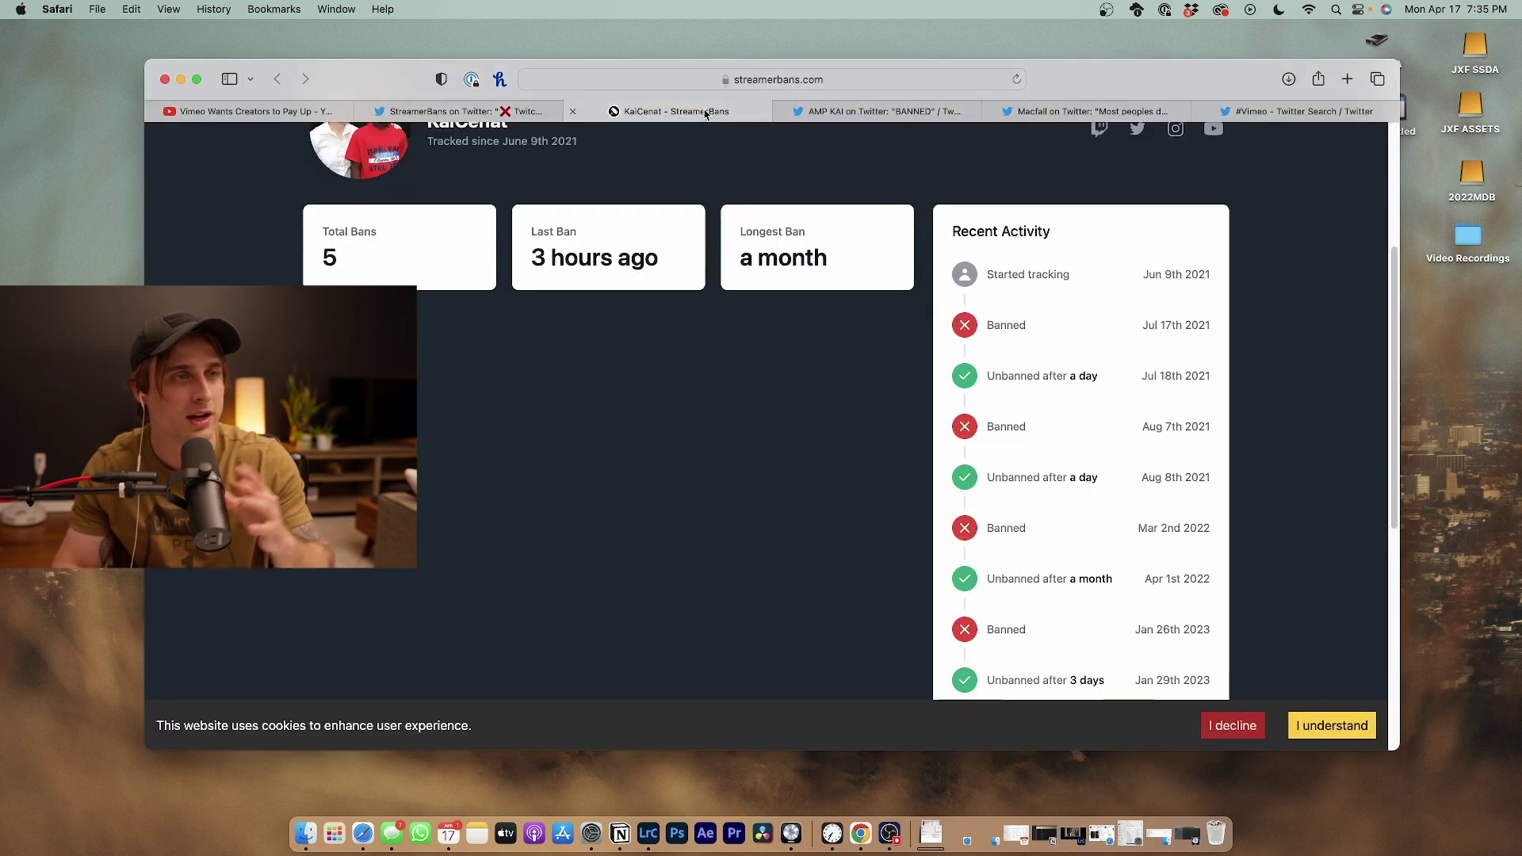
pyautogui.click(450, 110)
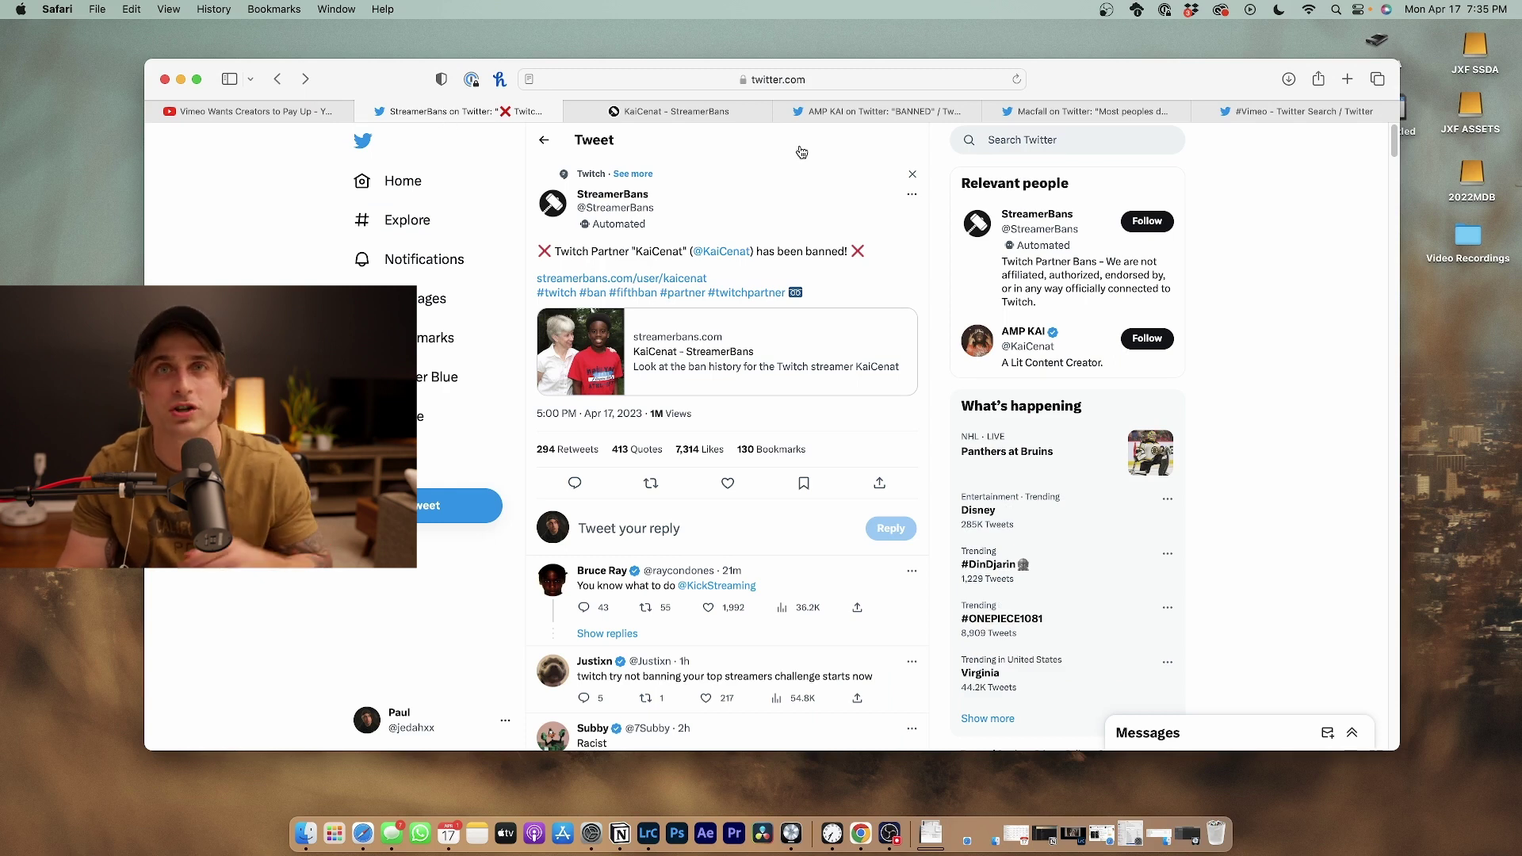